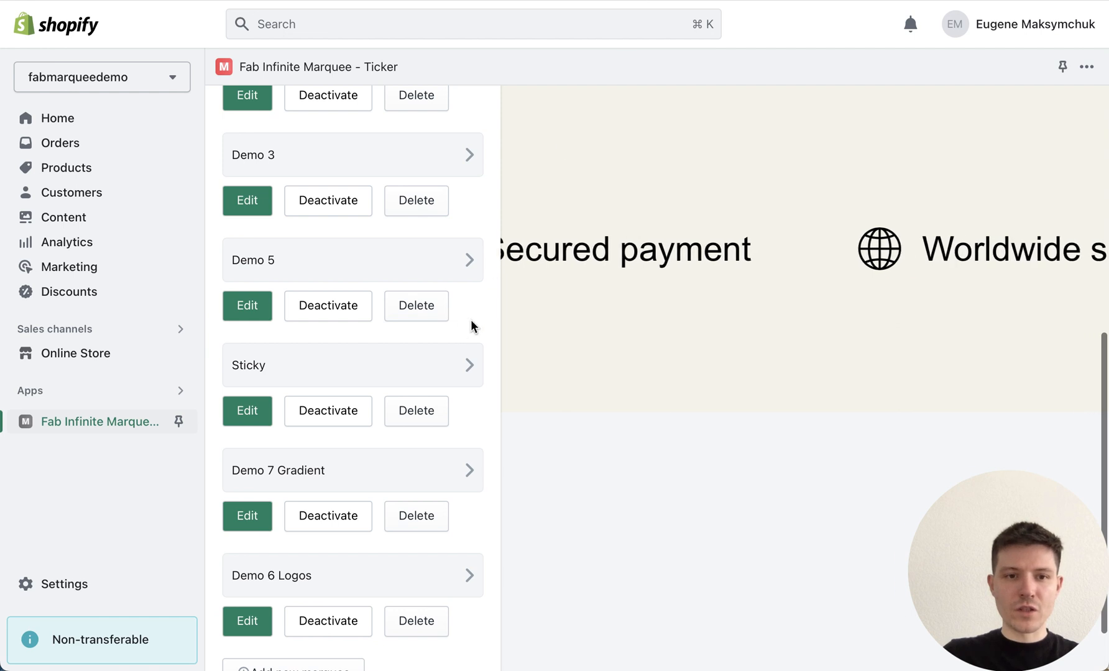
# - Open the Demo 7 Gradient marquee from the marquee list for editing
pyautogui.scroll(8, 475, 318)
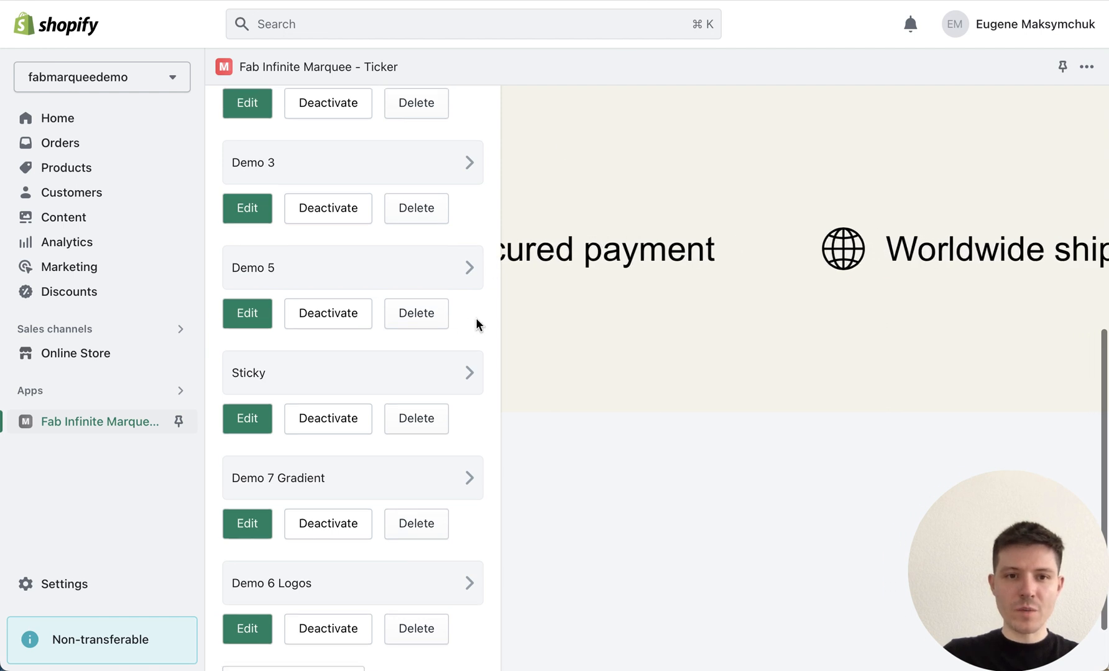
pyautogui.scroll(-9, 448, 441)
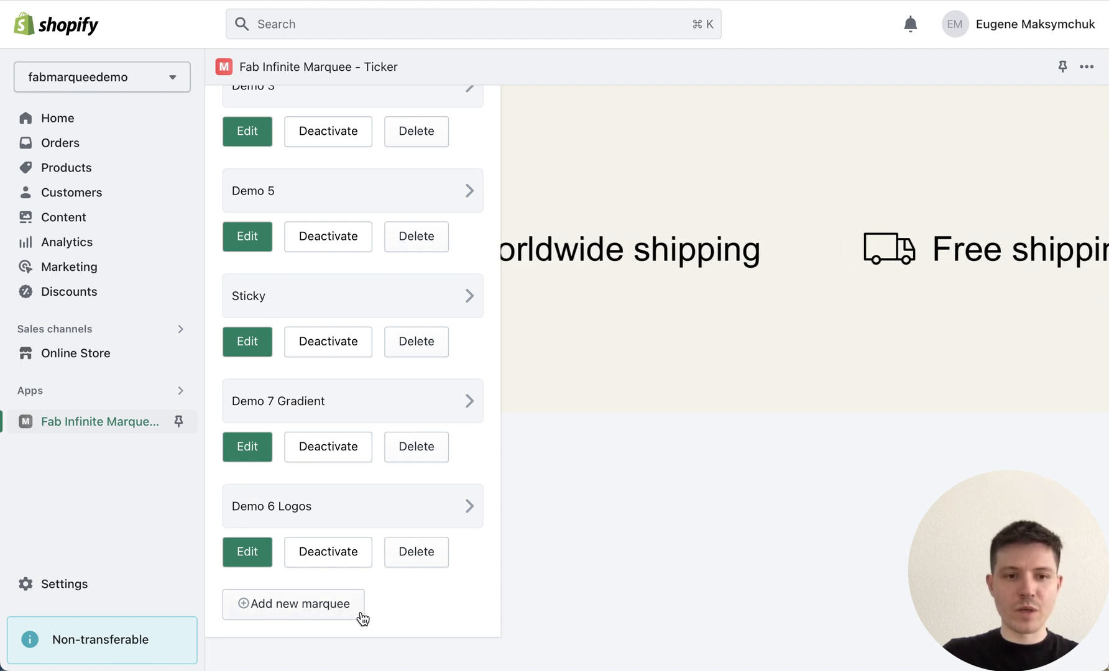
pyautogui.scroll(2, 428, 496)
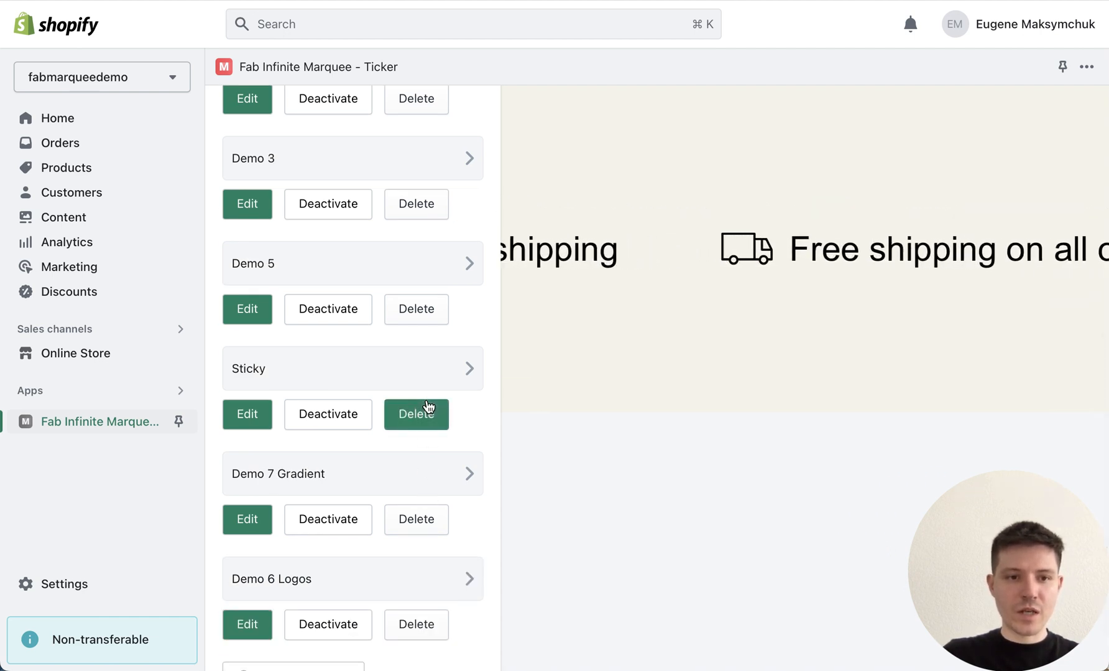
pyautogui.scroll(-2, 435, 497)
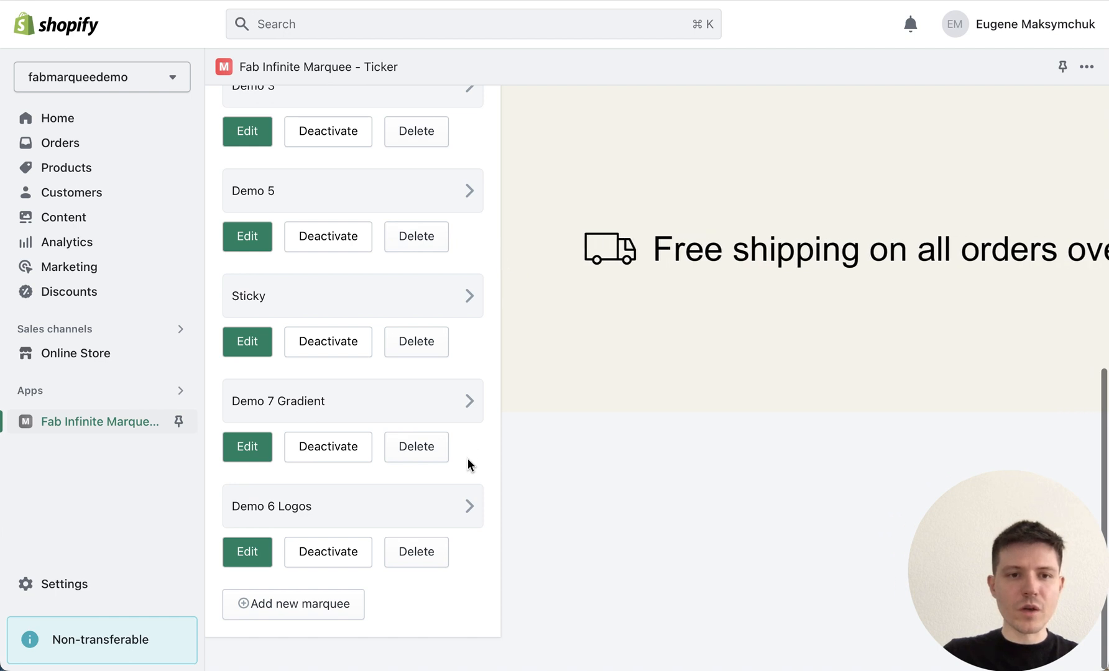
pyautogui.click(318, 433)
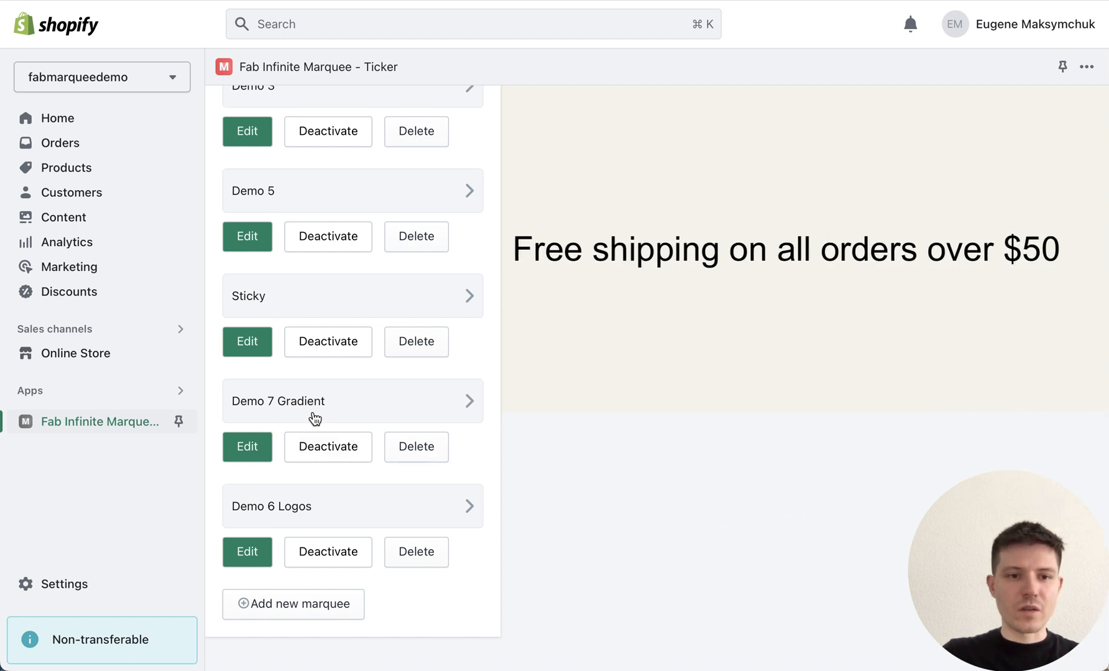
pyautogui.click(248, 448)
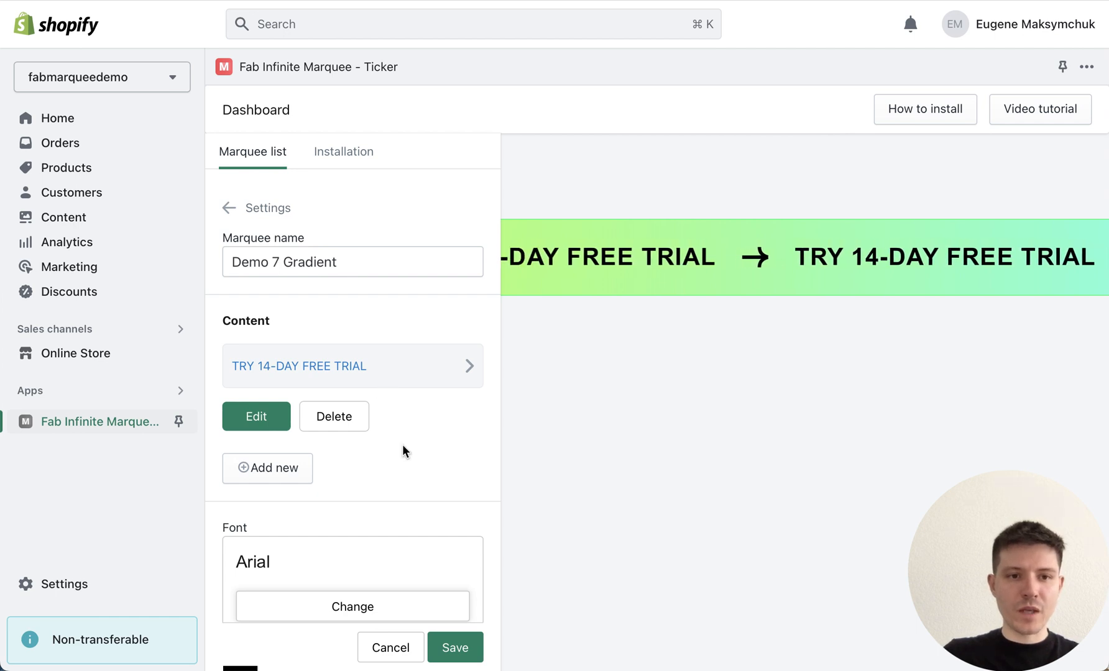
# - Open the TRY 14-DAY FREE TRIAL content item and examine its image position, size, distance, link and text settings
pyautogui.click(256, 417)
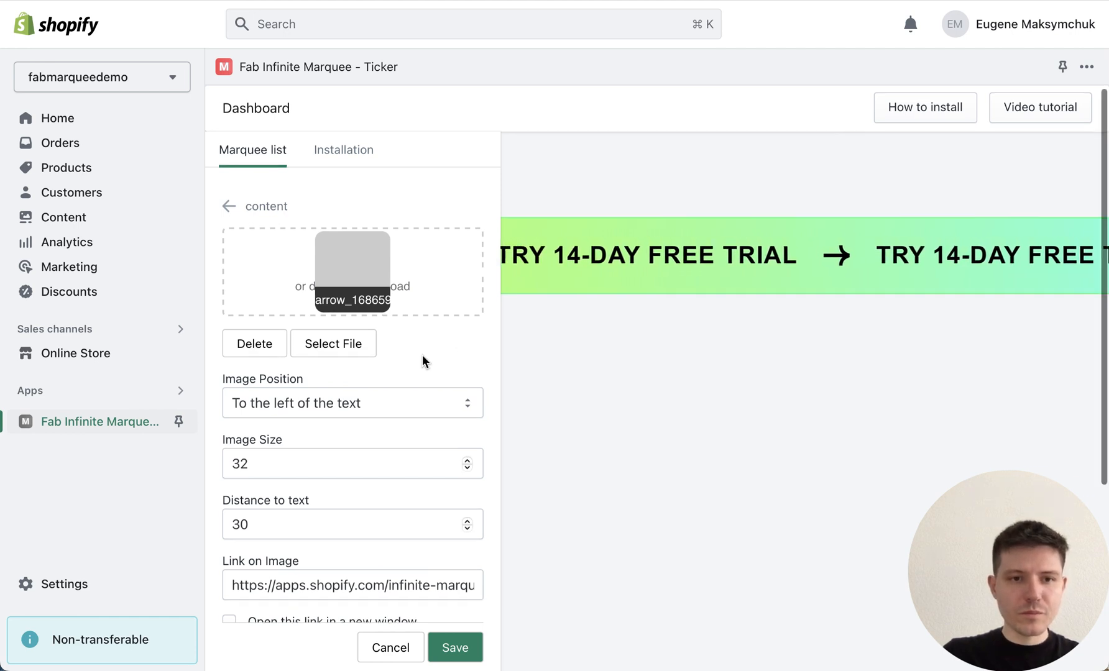
pyautogui.scroll(-1, 422, 355)
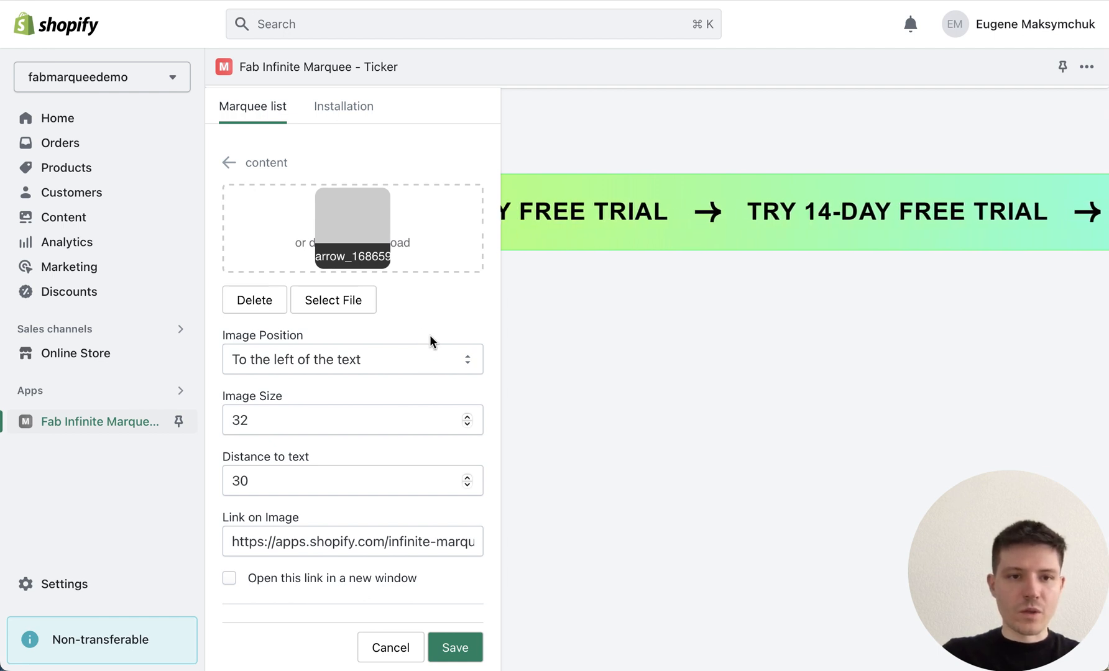
pyautogui.scroll(-2, 392, 453)
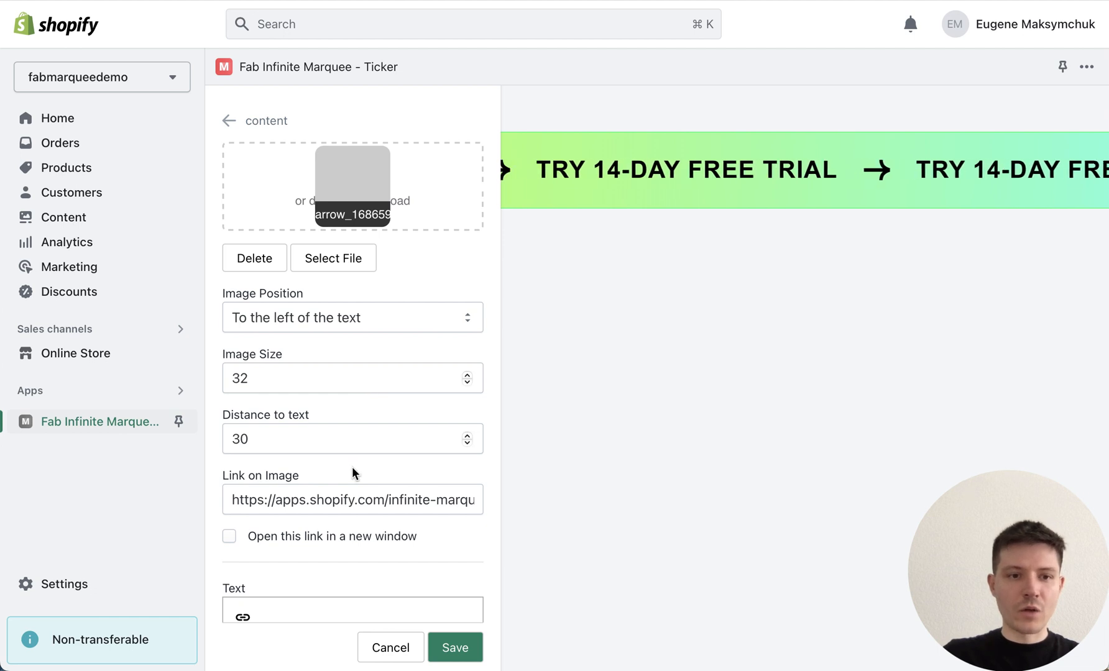
pyautogui.scroll(-3, 352, 485)
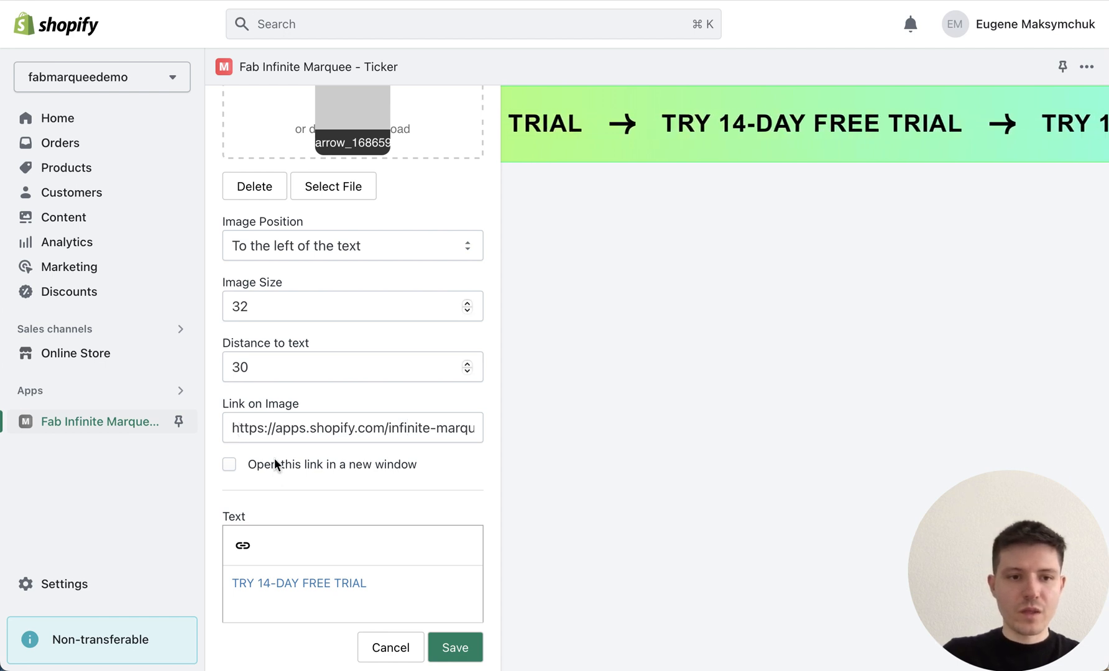
pyautogui.scroll(-1, 282, 484)
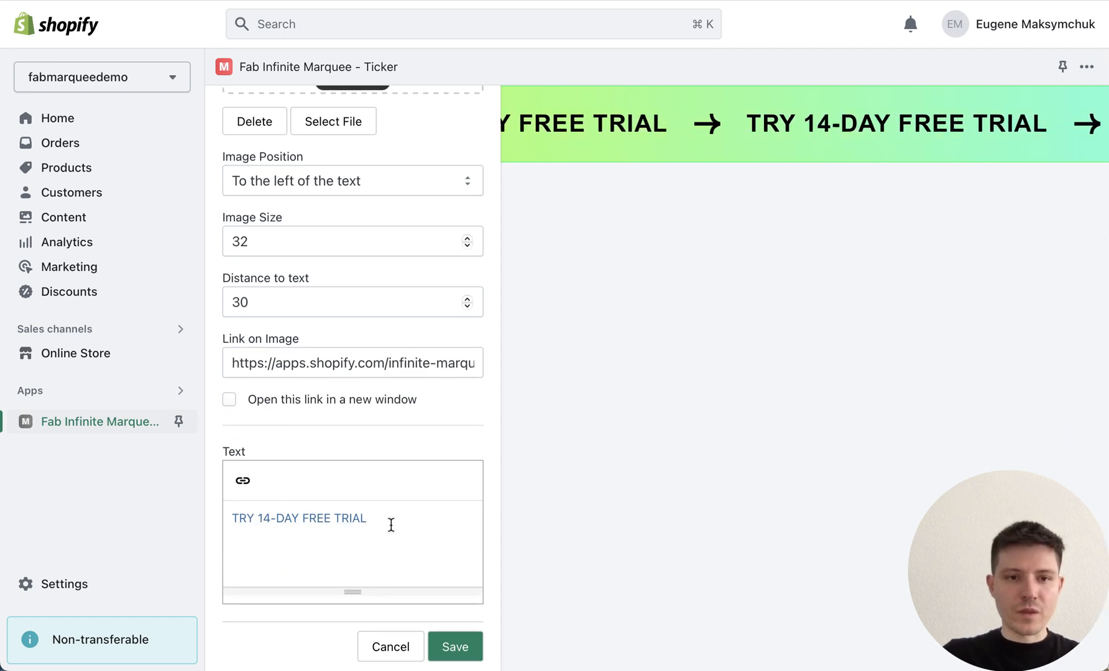
pyautogui.scroll(1, 348, 361)
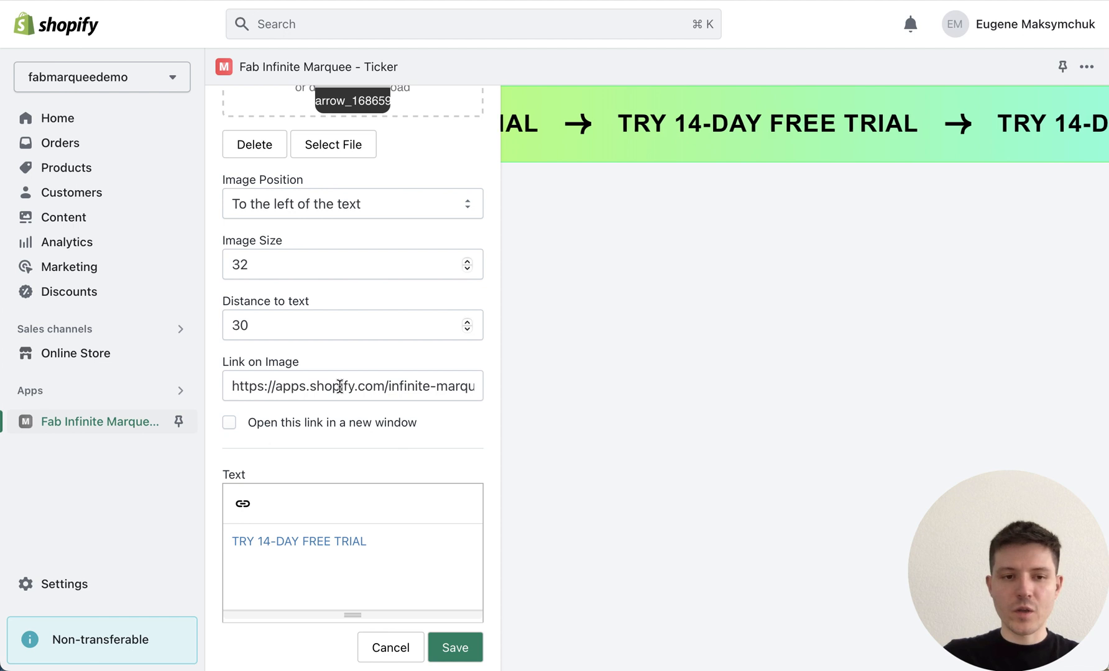
pyautogui.scroll(-1, 296, 583)
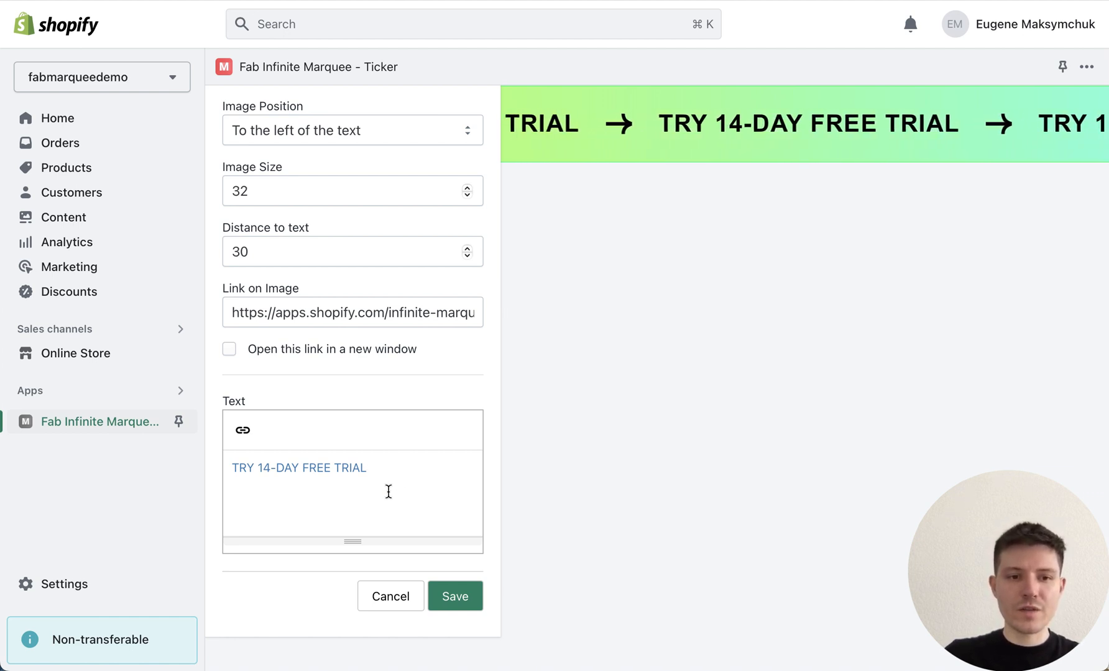
# - View the link settings of the TRY 14-DAY FREE TRIAL text, and leave the content item without saving
pyautogui.moveTo(369, 468); pyautogui.dragTo(229, 467)
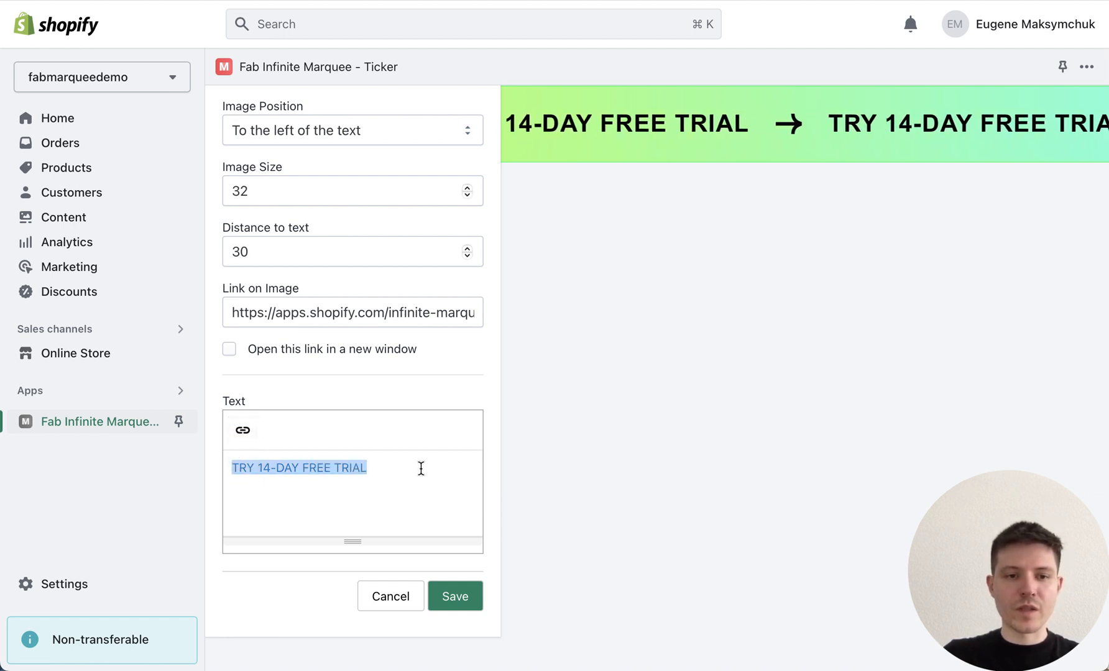
pyautogui.click(244, 431)
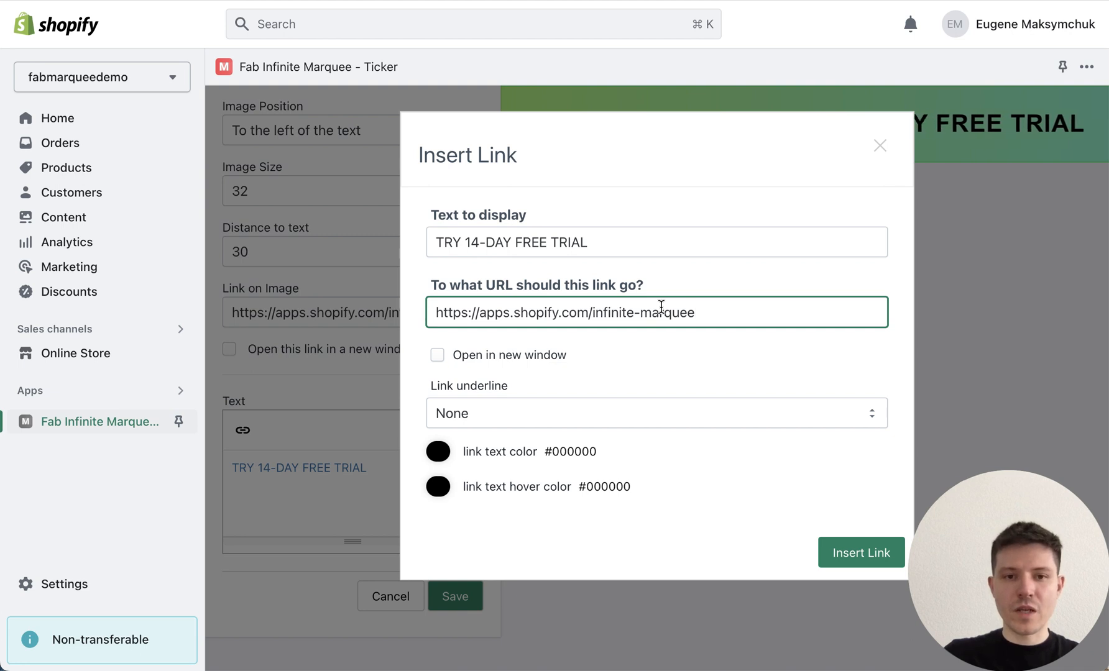
pyautogui.click(350, 509)
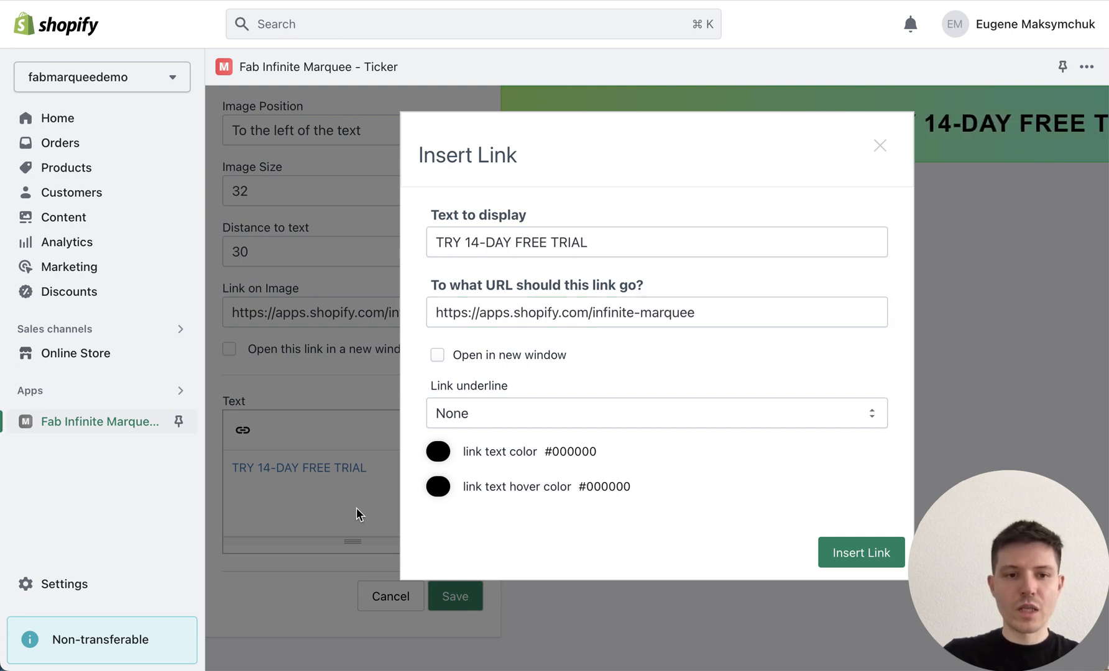
pyautogui.click(886, 150)
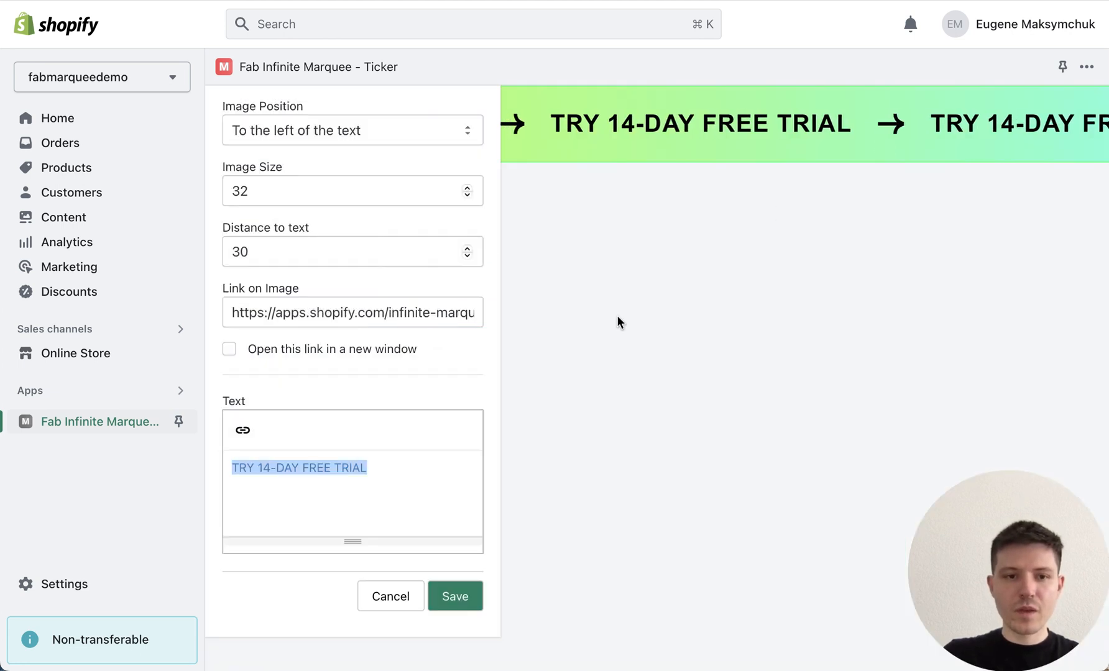
pyautogui.click(473, 378)
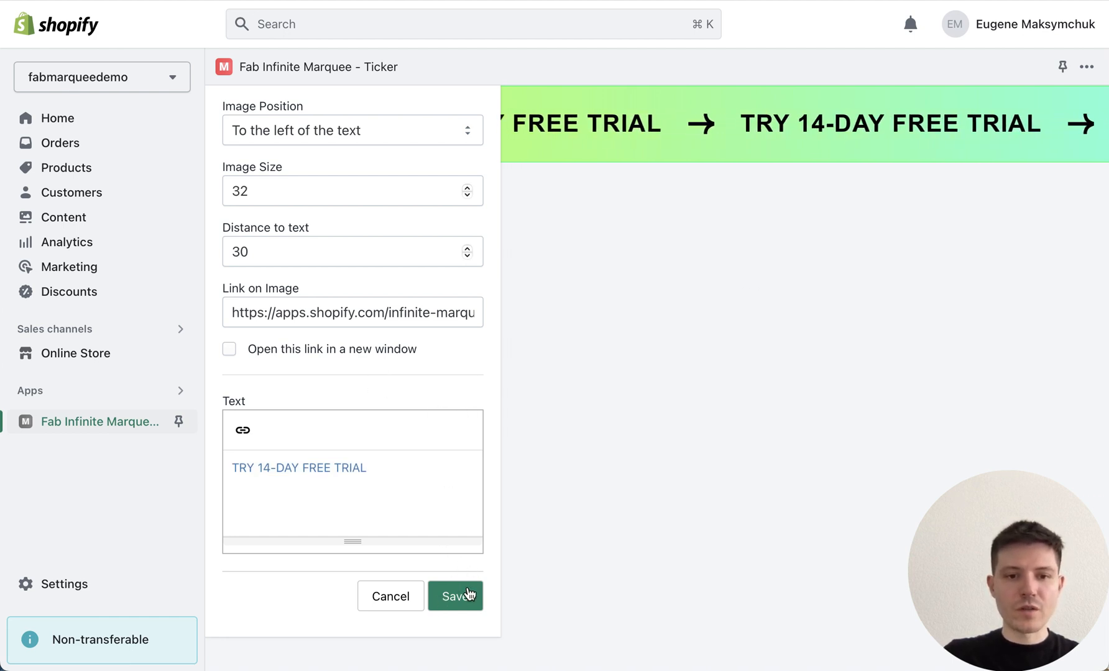
pyautogui.click(391, 598)
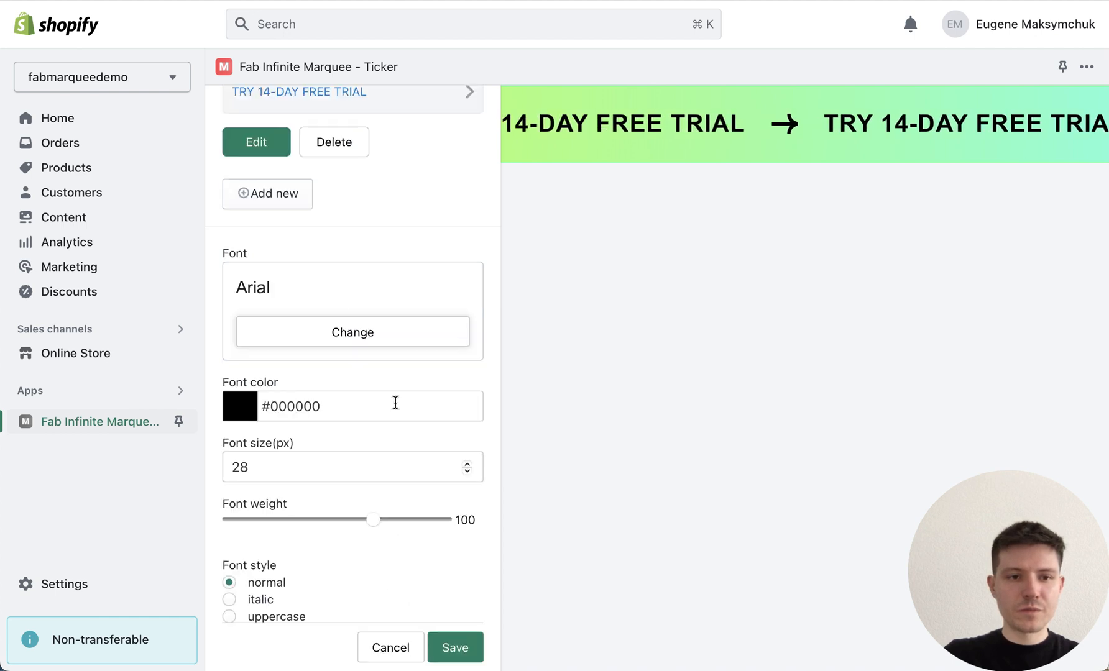
# - Review the marquee's font settings, trying the uppercase font style and restoring normal
pyautogui.scroll(-1, 421, 450)
pyautogui.scroll(-3, 421, 447)
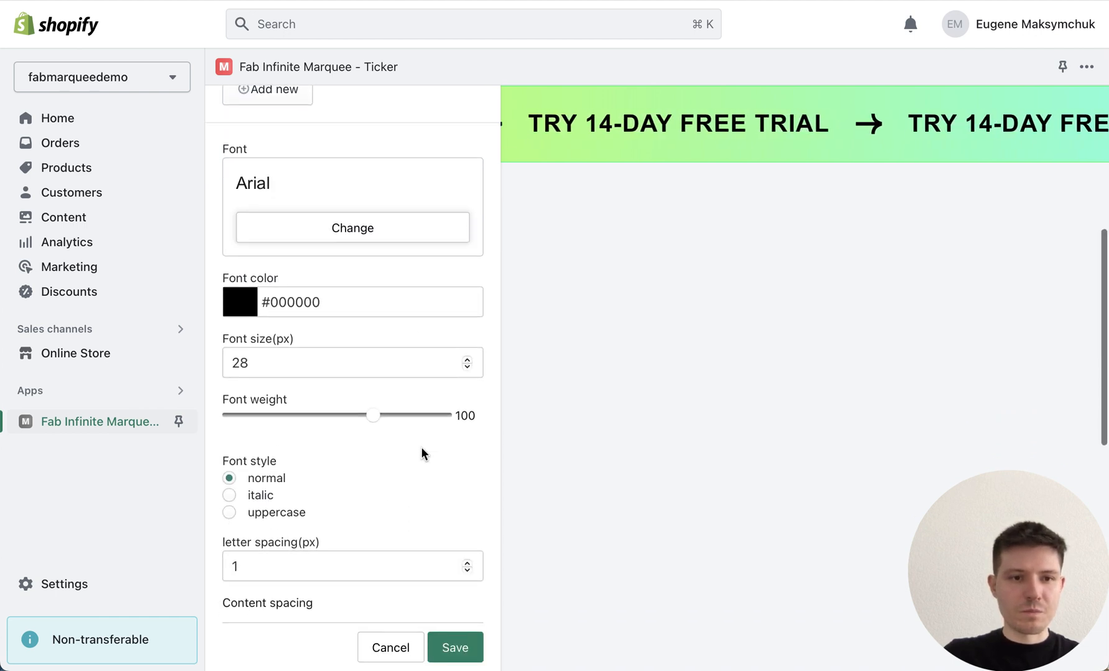
pyautogui.scroll(2, 370, 463)
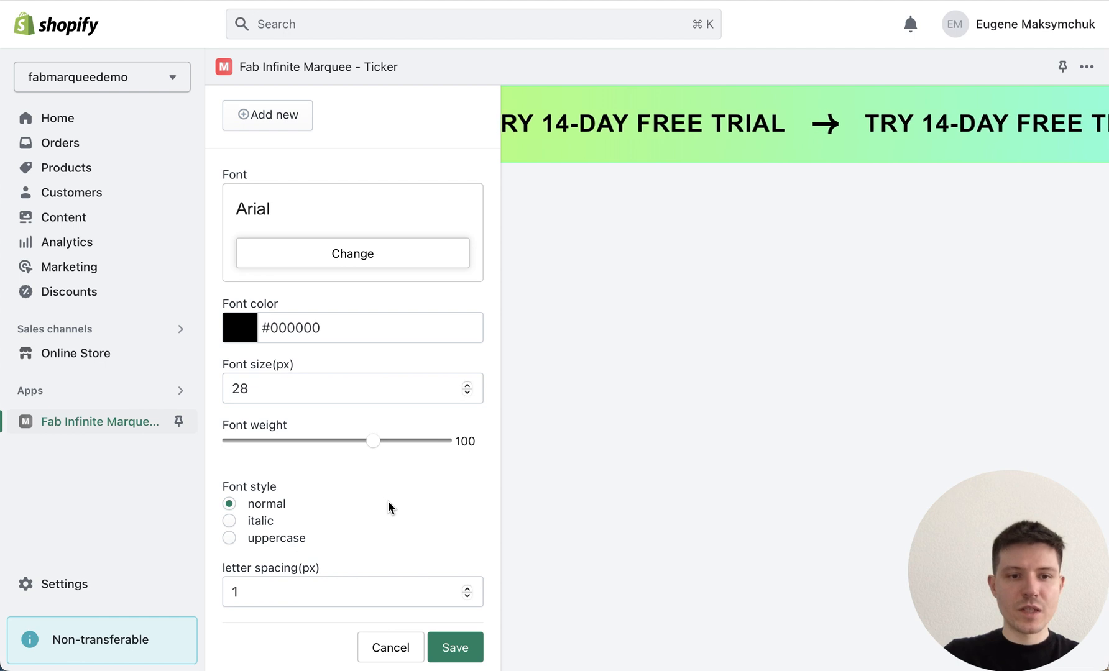
pyautogui.scroll(-4, 388, 491)
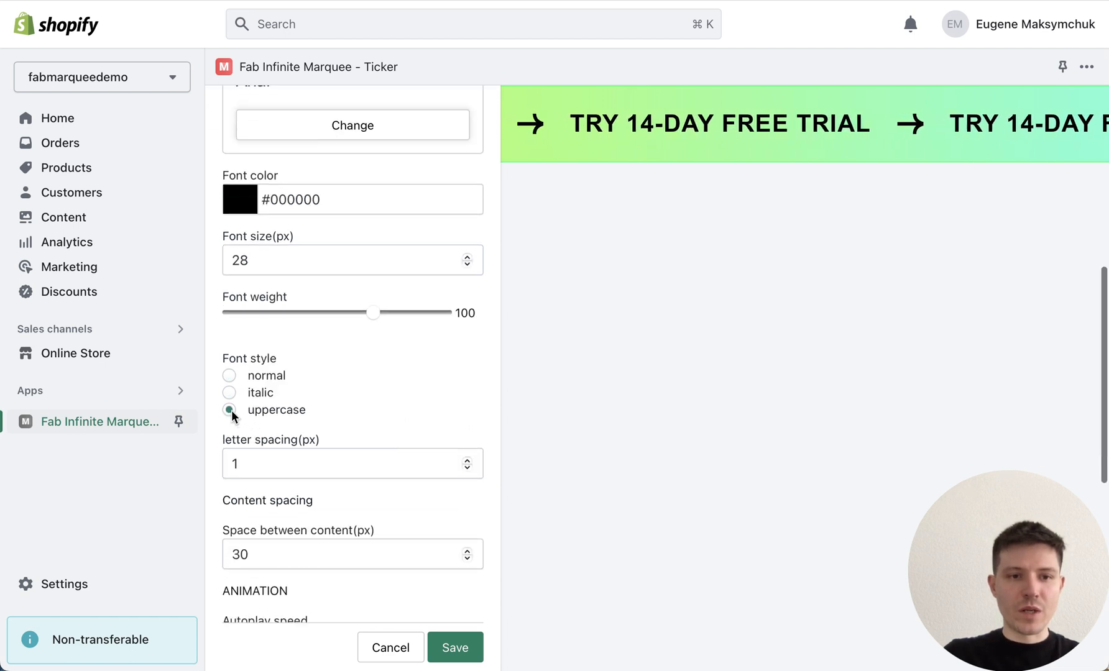
pyautogui.click(229, 375)
# - Try the Right to left direction of movement in the animation settings, and restore Left to right
pyautogui.scroll(-6, 410, 429)
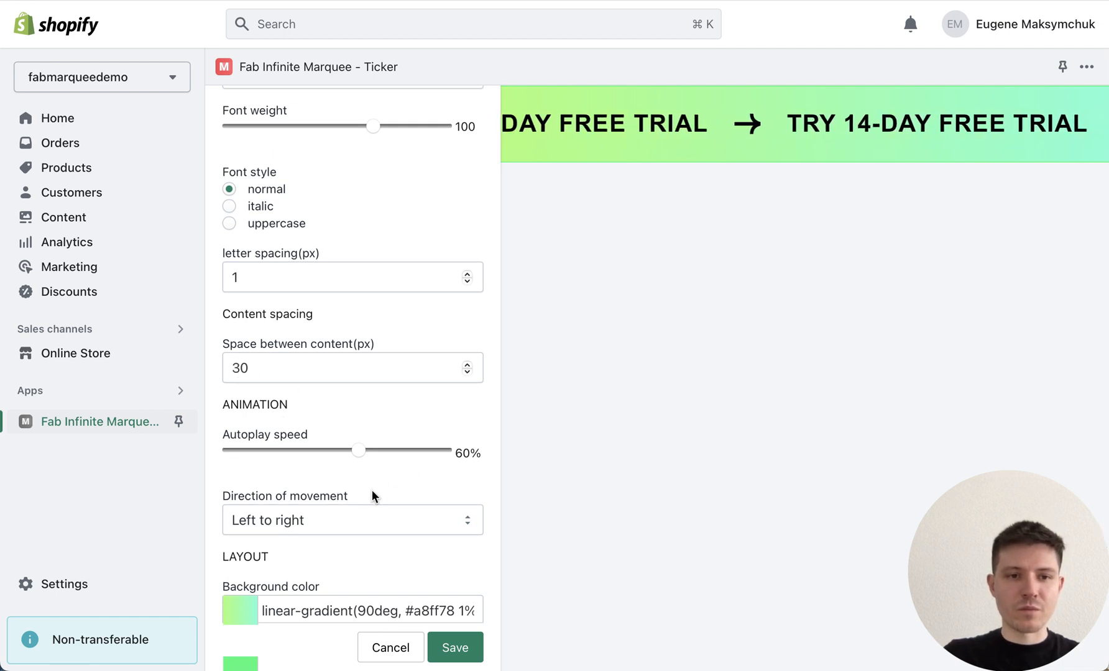
pyautogui.scroll(-5, 399, 472)
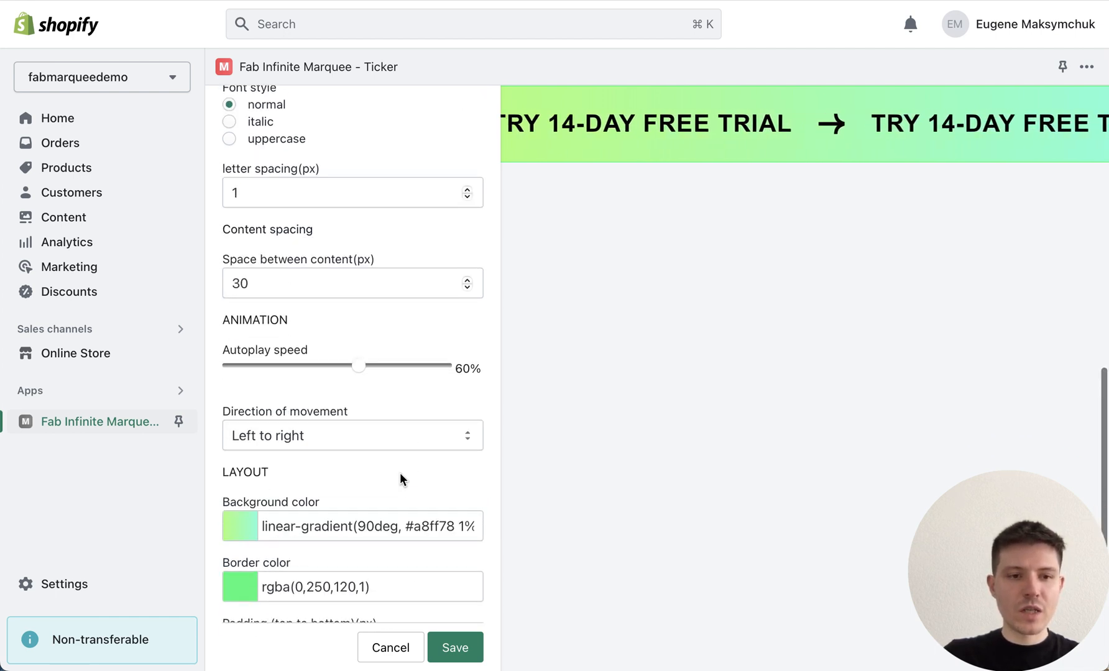
pyautogui.click(388, 381)
pyautogui.click(372, 346)
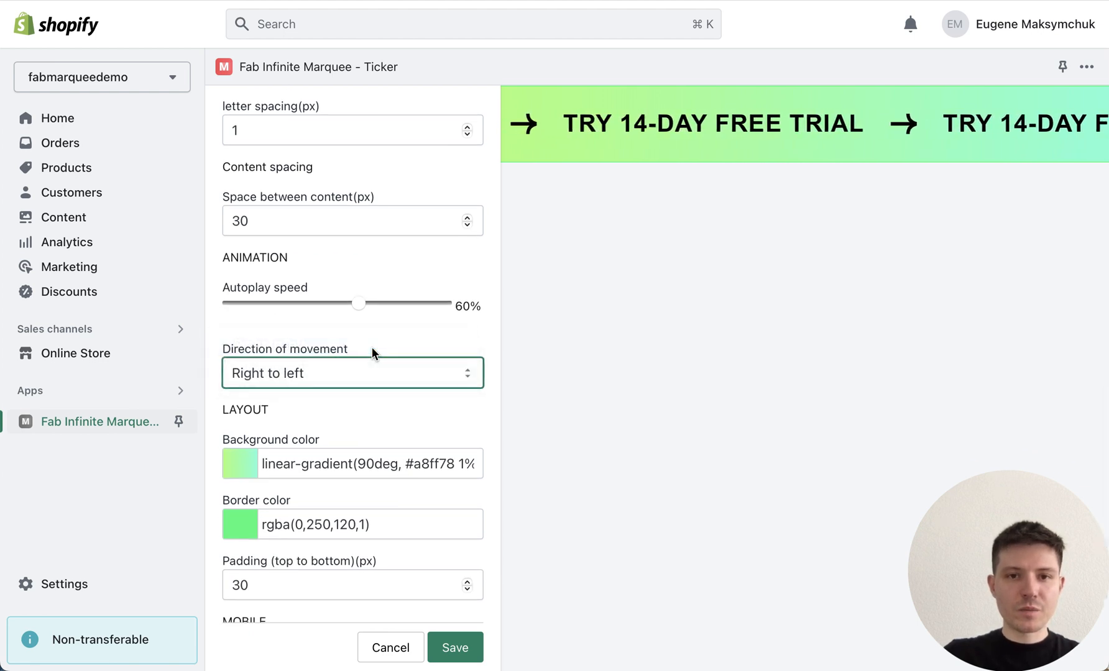
pyautogui.click(376, 374)
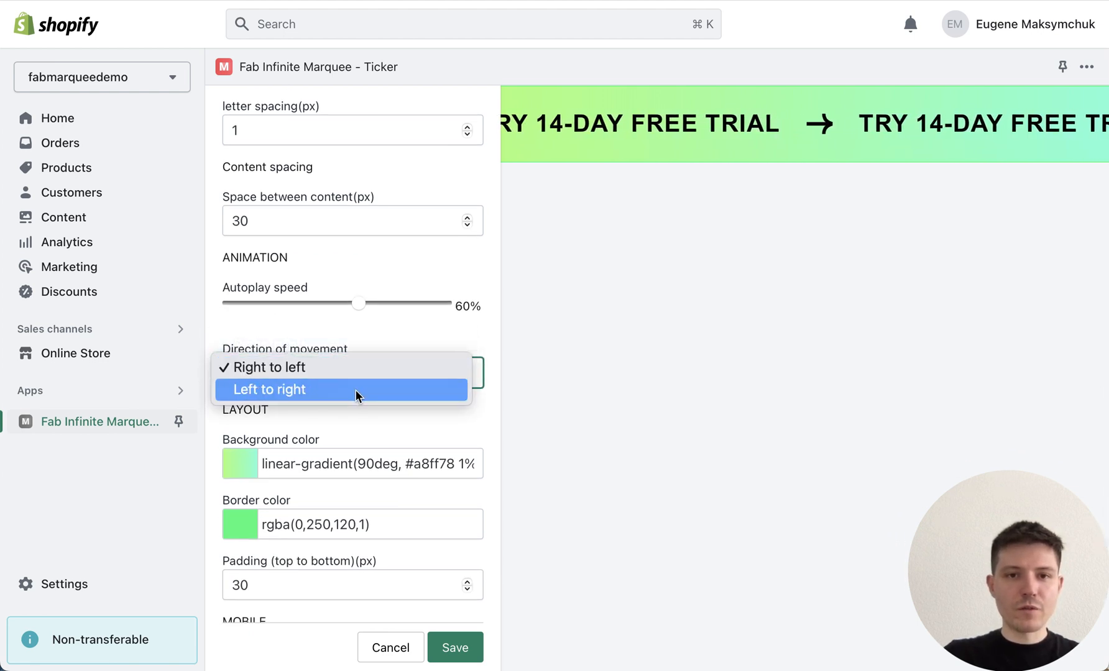
pyautogui.click(356, 390)
# - Examine the angle and both color stops of the linear gradient used as the marquee's background color
pyautogui.scroll(-2, 379, 418)
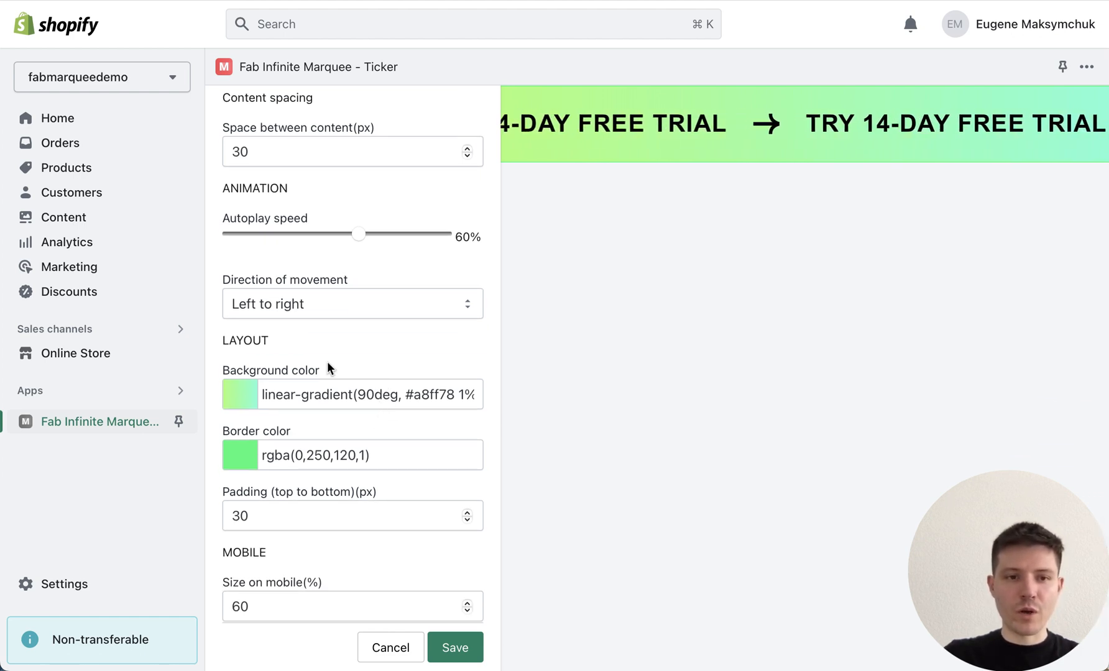
pyautogui.click(247, 403)
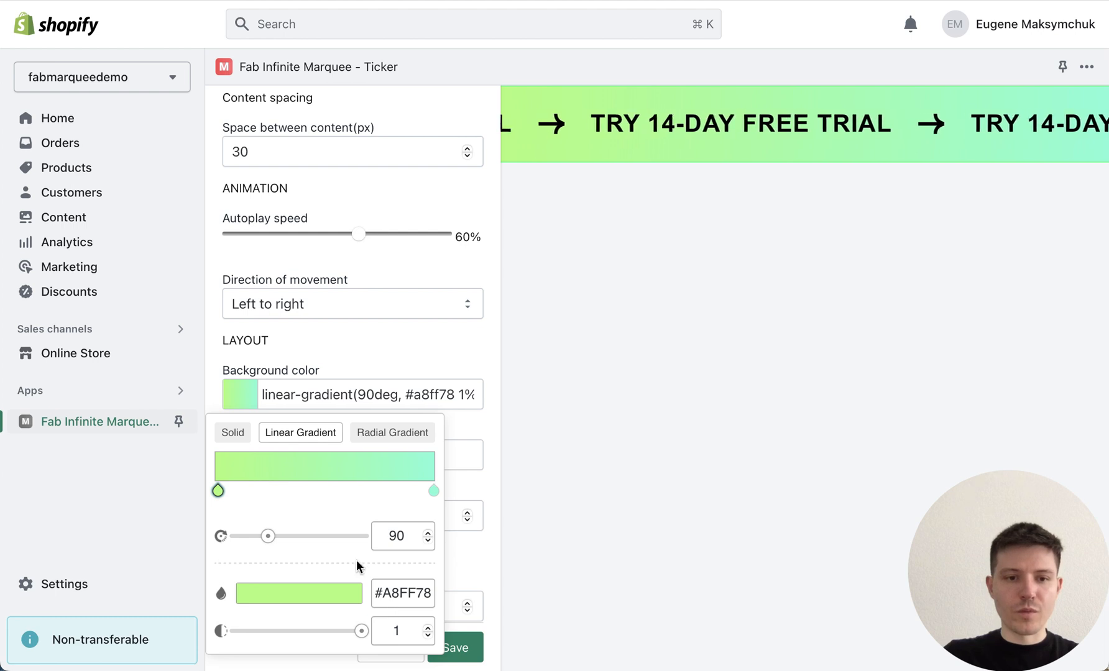
pyautogui.scroll(-1, 345, 509)
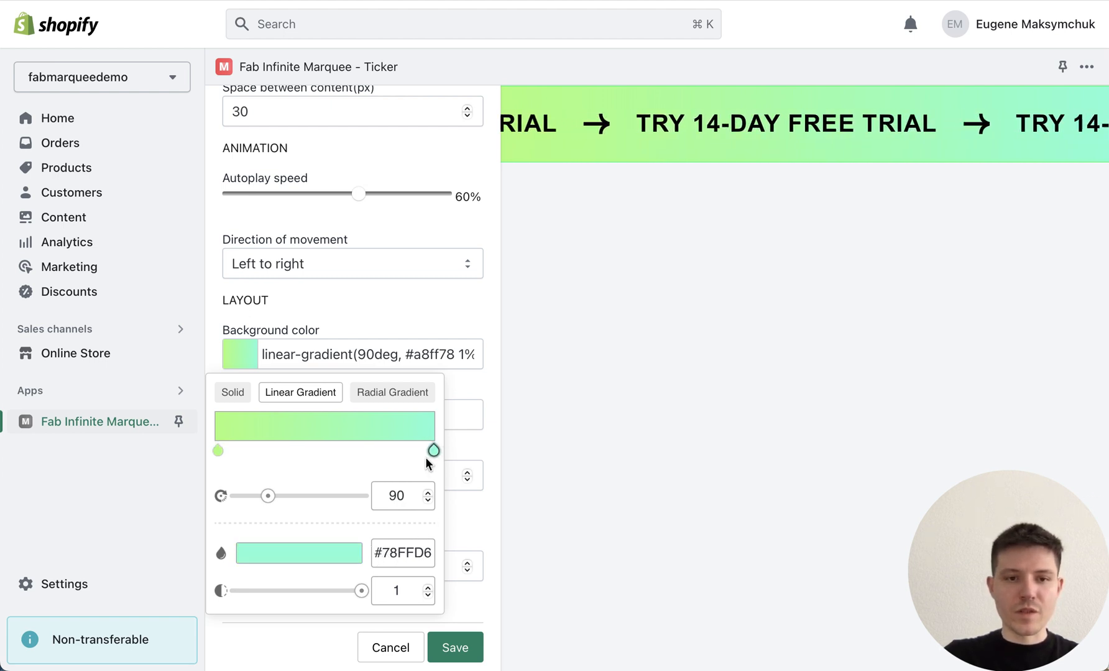
pyautogui.scroll(-2, 383, 525)
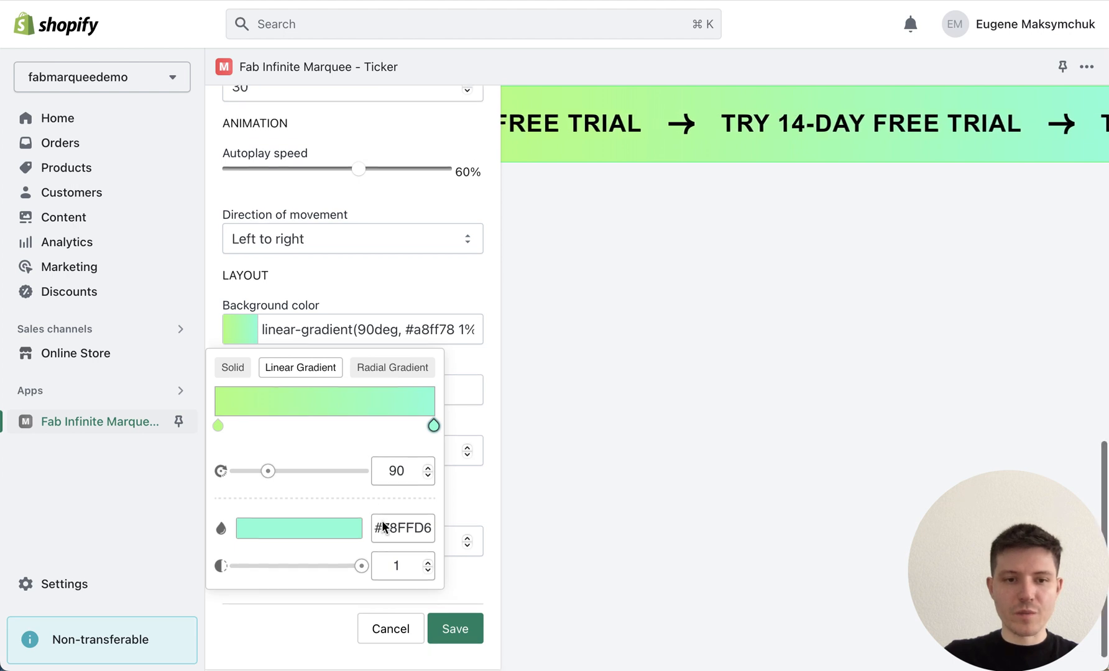
pyautogui.click(465, 408)
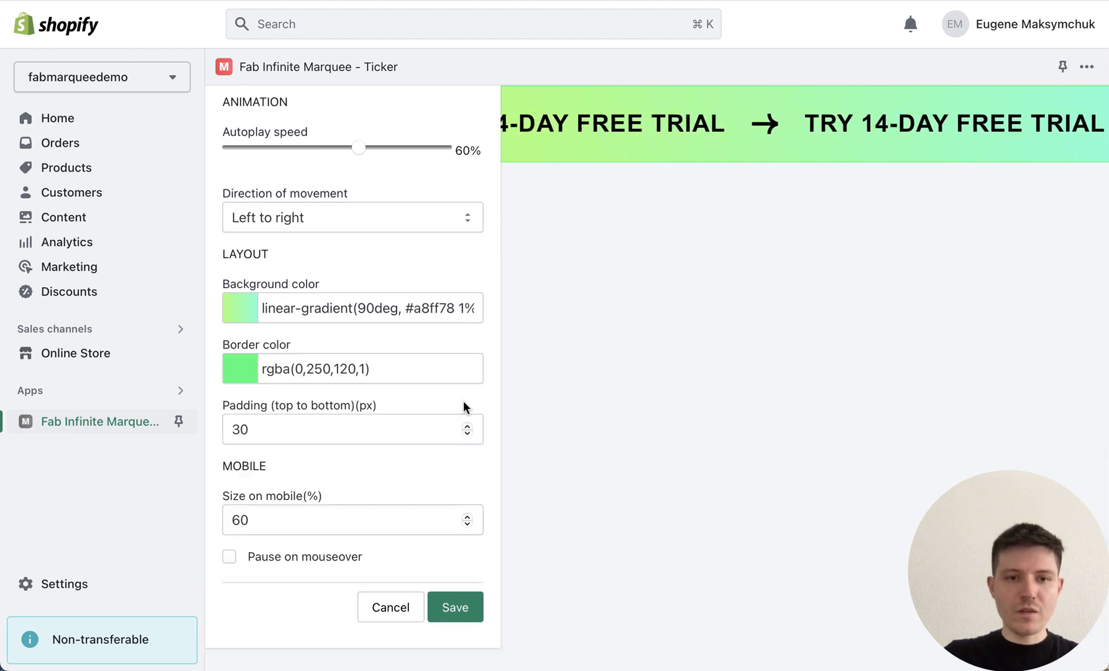
# - Check the fill types offered for the background color and the color and opacity options of the border
pyautogui.click(240, 308)
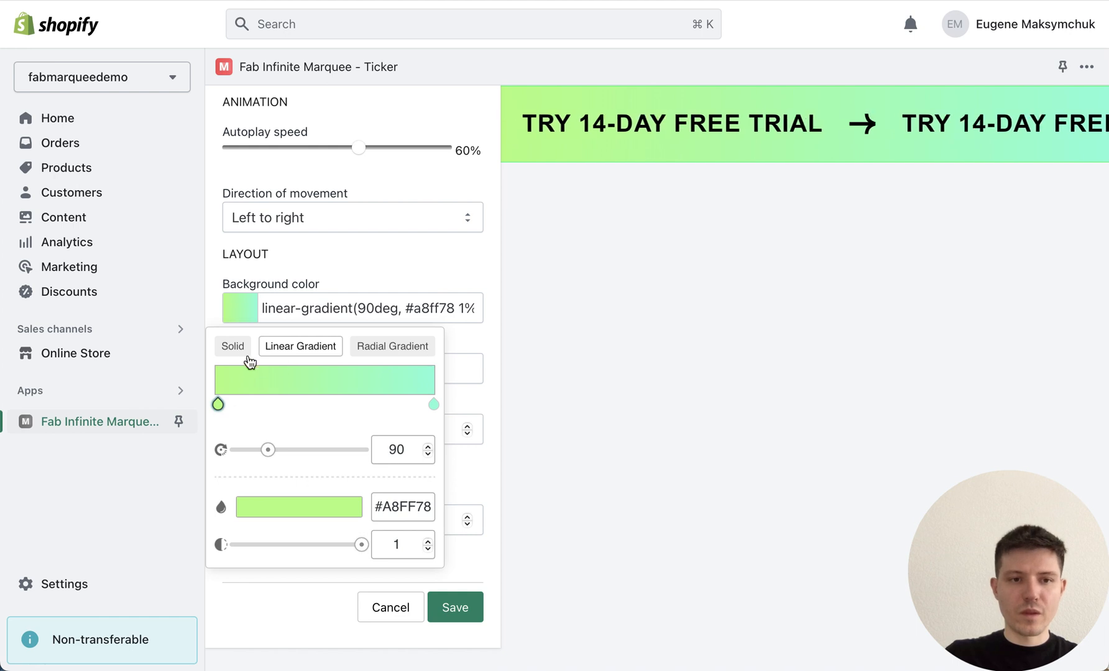
pyautogui.click(469, 343)
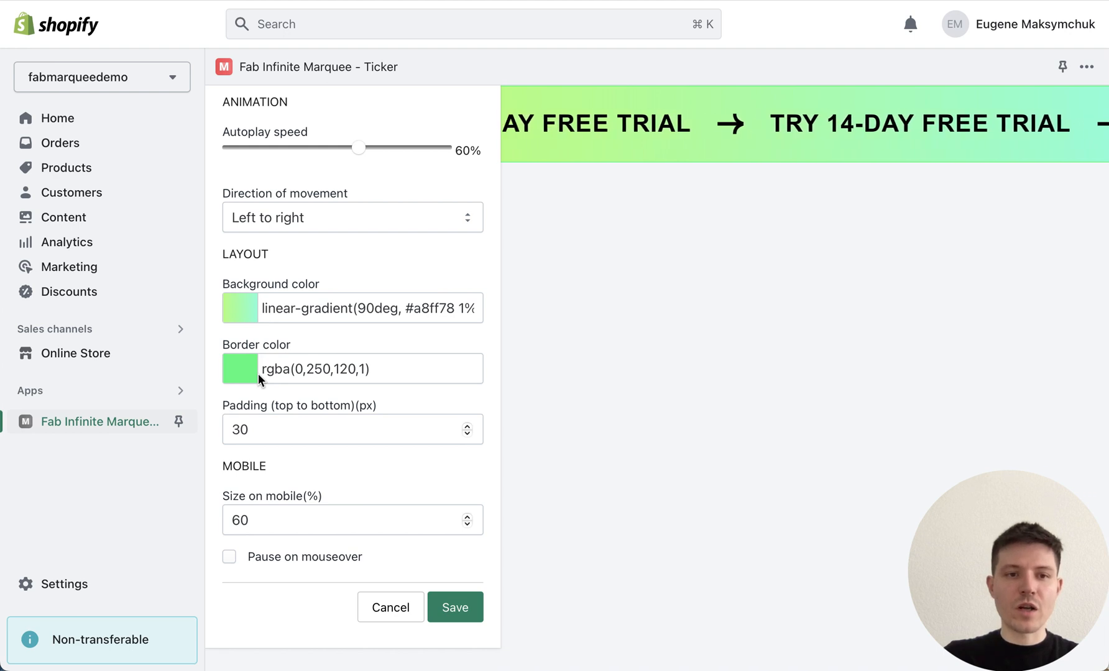
pyautogui.click(237, 374)
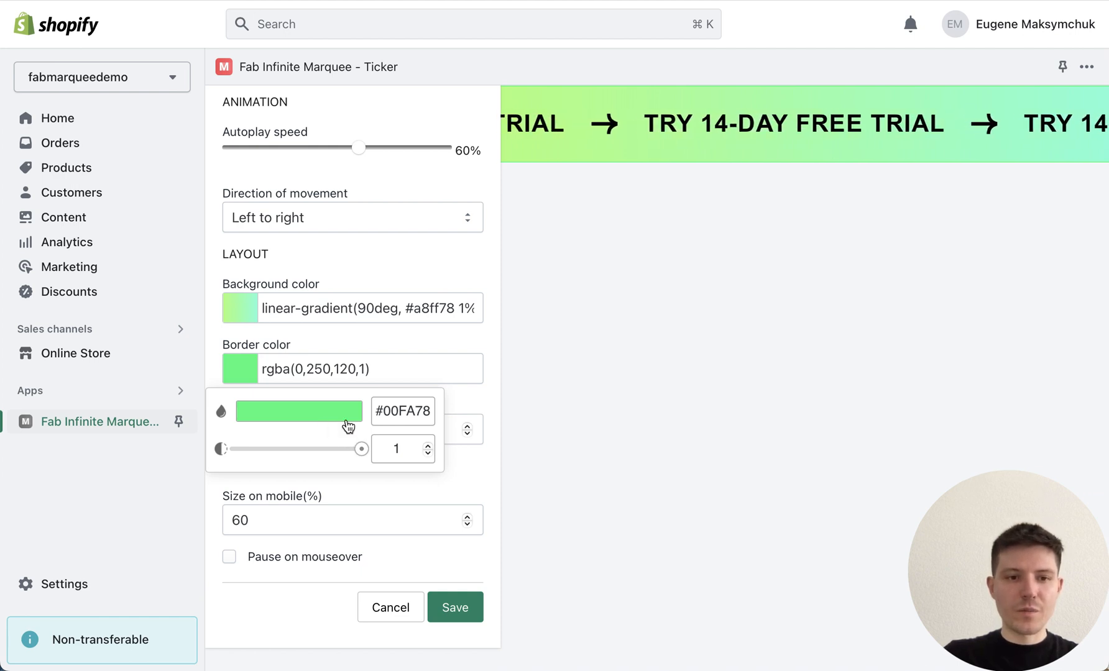
pyautogui.click(466, 403)
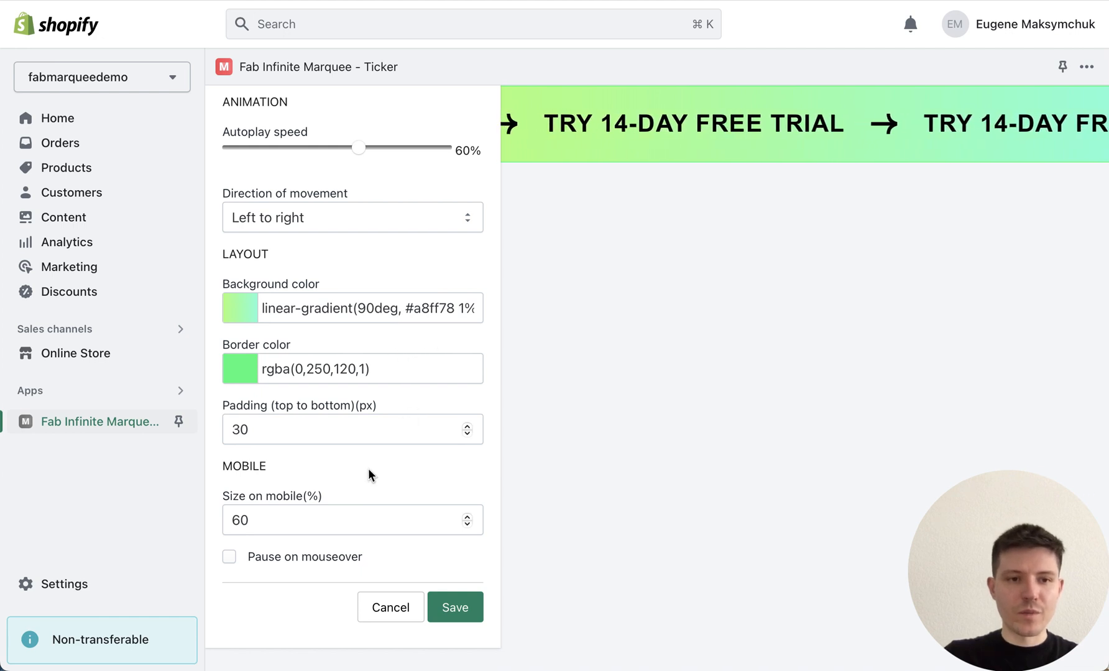
# - Try a top-to-bottom padding of 100 px in the layout settings, and restore it to 30 px
pyautogui.moveTo(278, 429); pyautogui.dragTo(198, 433)
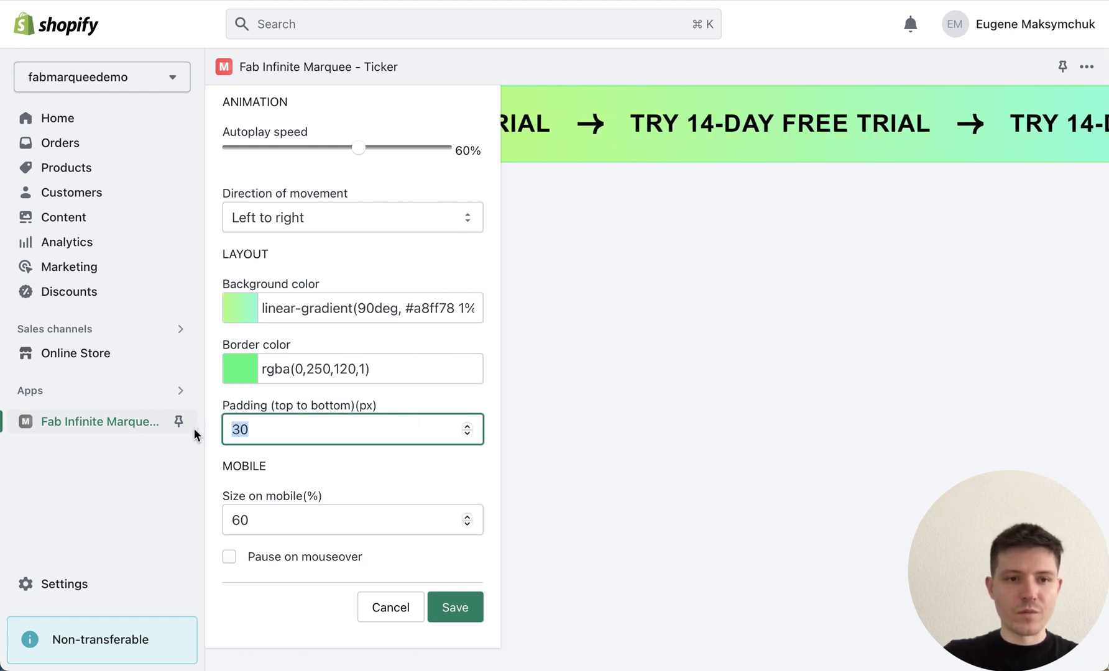
pyautogui.write('100')
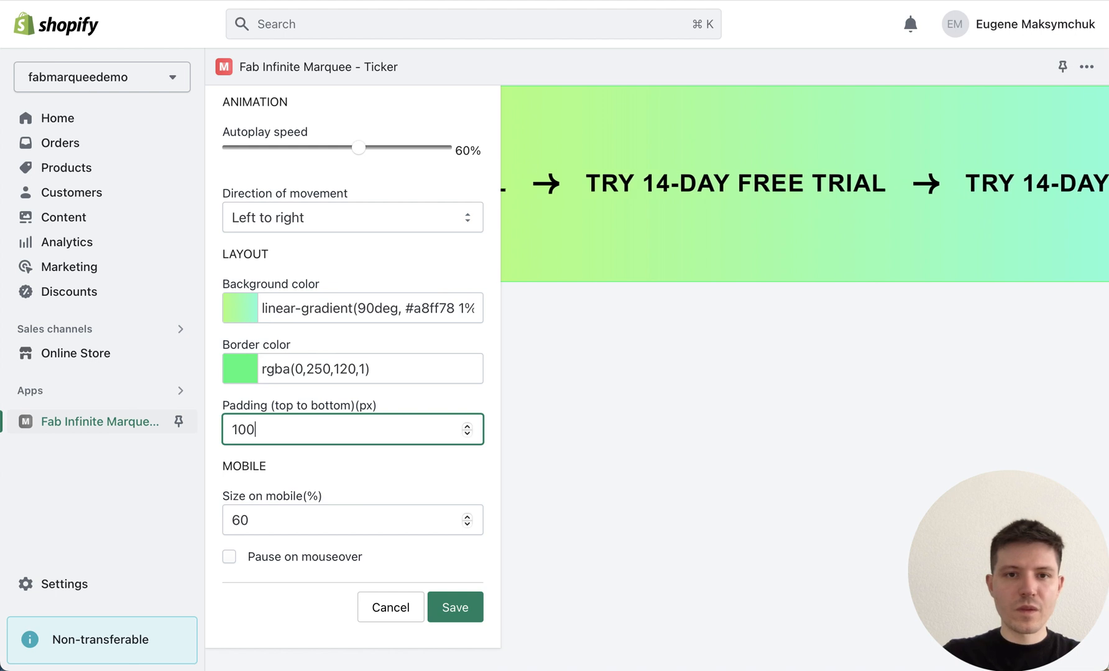
pyautogui.moveTo(381, 433); pyautogui.dragTo(205, 435)
pyautogui.write('300')
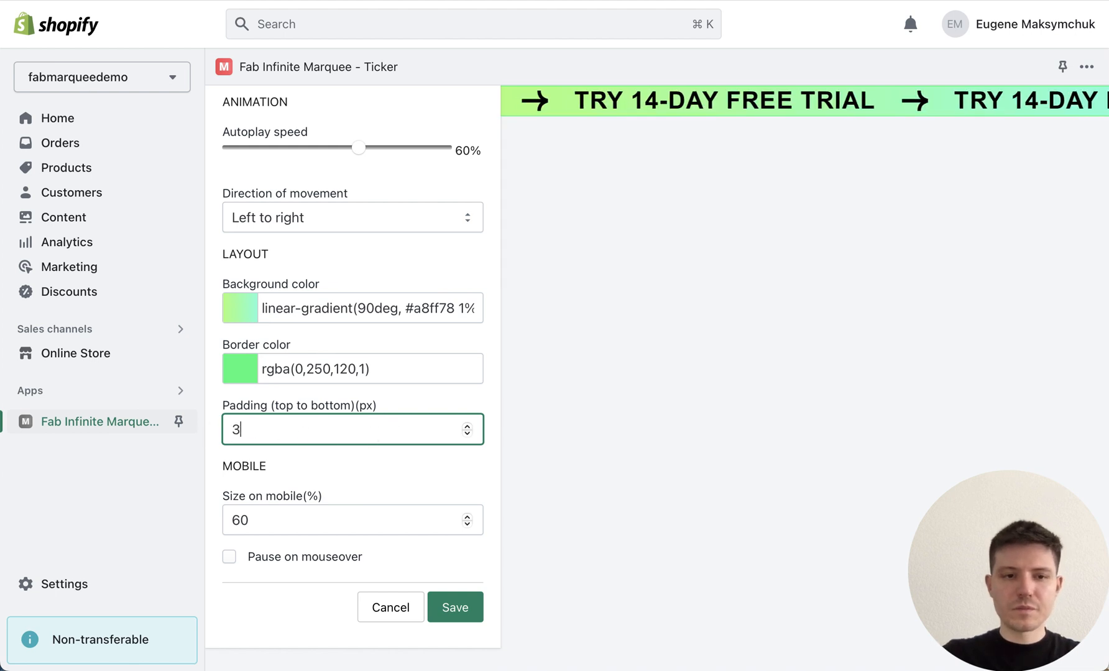
pyautogui.press('BackSpace')
pyautogui.press('BackSpace')
pyautogui.press('BackSpace')
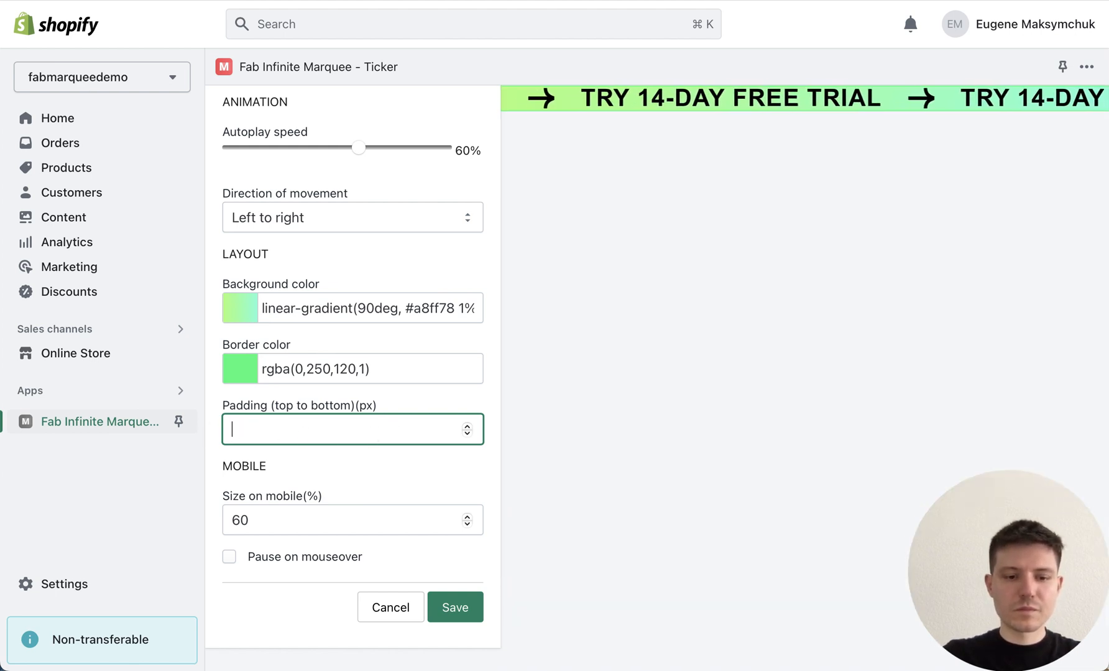
pyautogui.write('30')
pyautogui.click(358, 466)
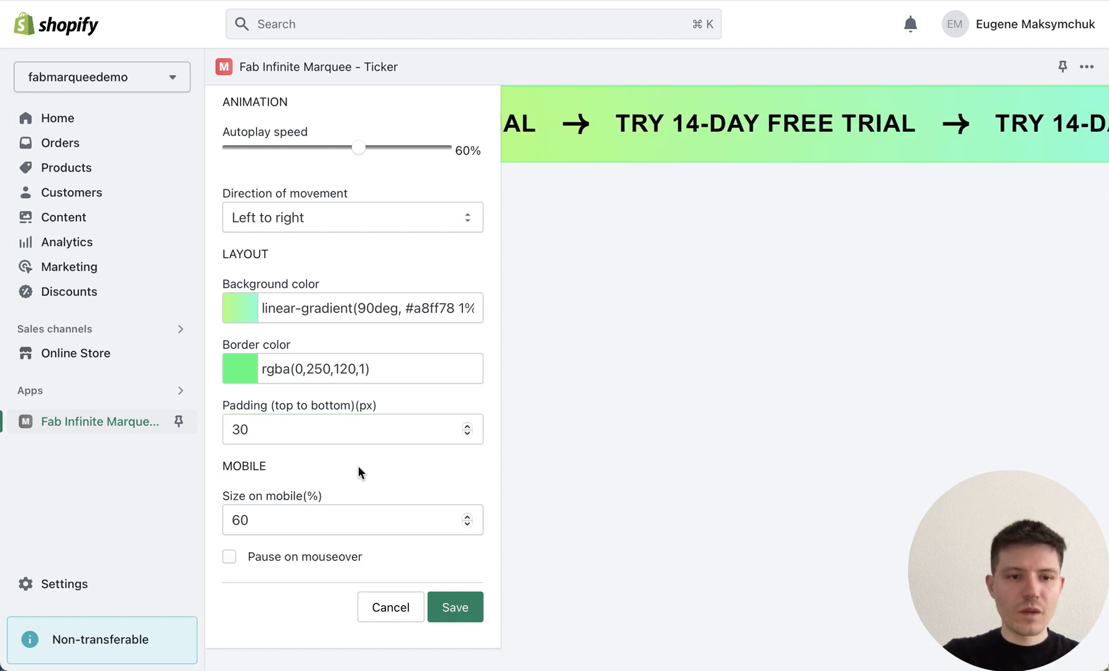
# - Turn off Pause on mouseover and save the Demo 7 Gradient marquee settings
pyautogui.scroll(-1, 424, 473)
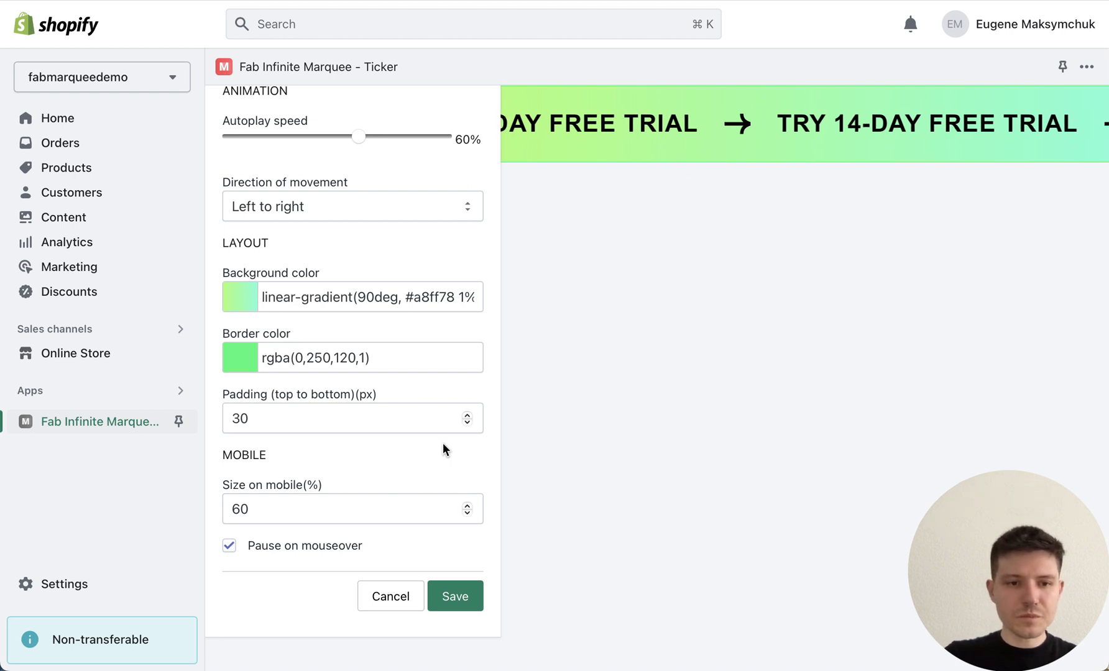
pyautogui.click(227, 547)
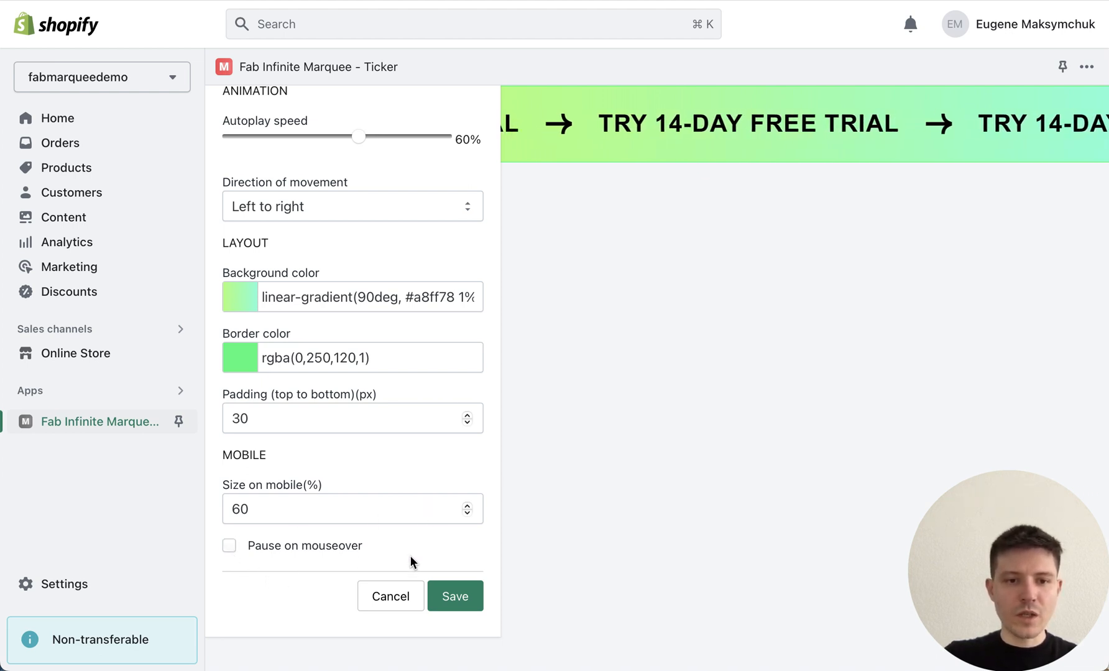
pyautogui.click(455, 597)
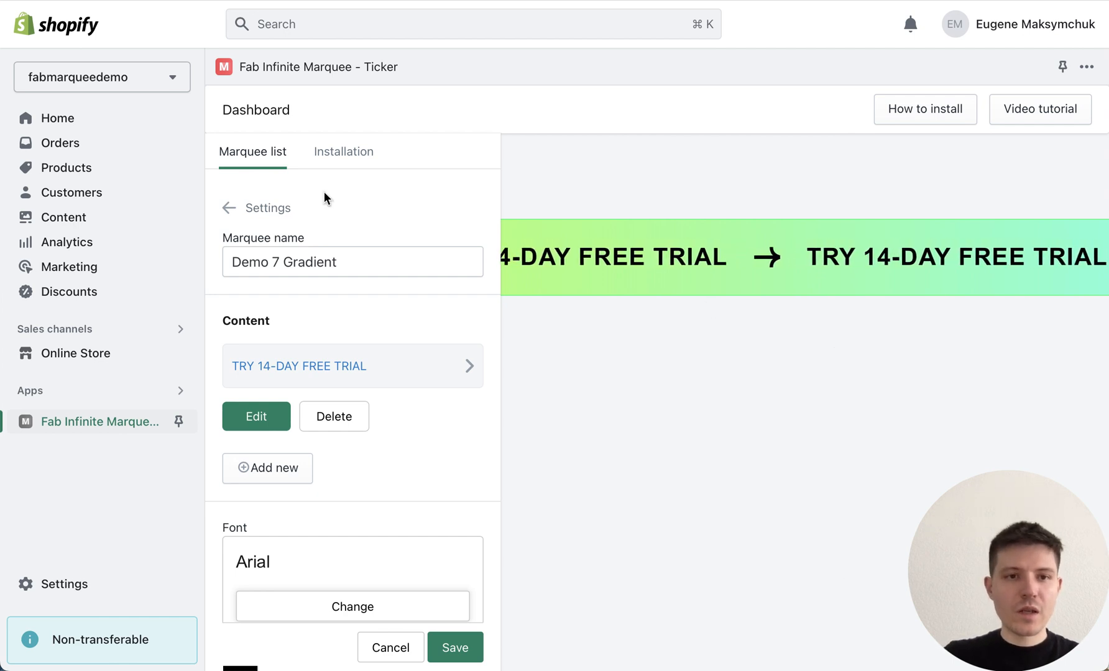
# - Open the installation settings and choose Demo 7 Gradient as the marquee to install
pyautogui.click(336, 156)
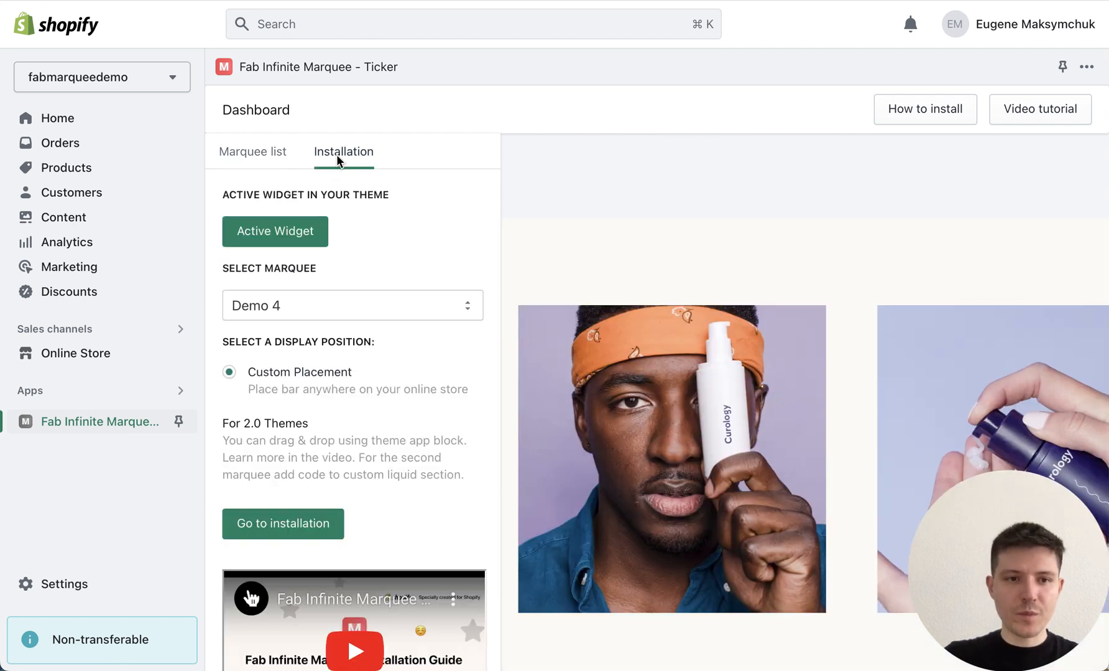
pyautogui.click(300, 309)
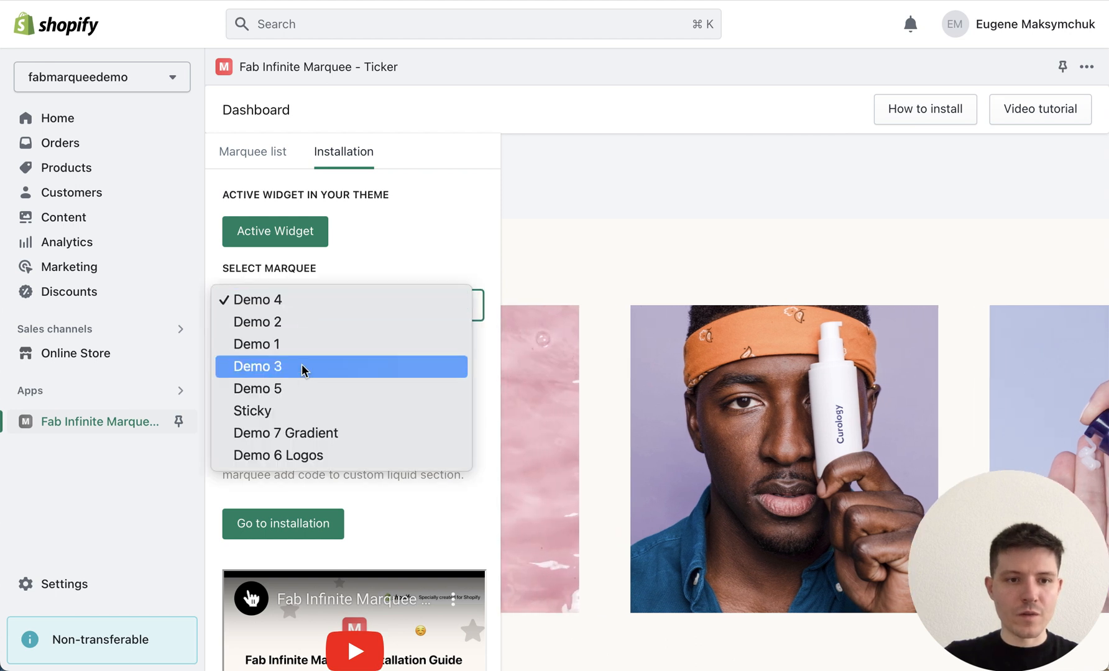
pyautogui.click(299, 433)
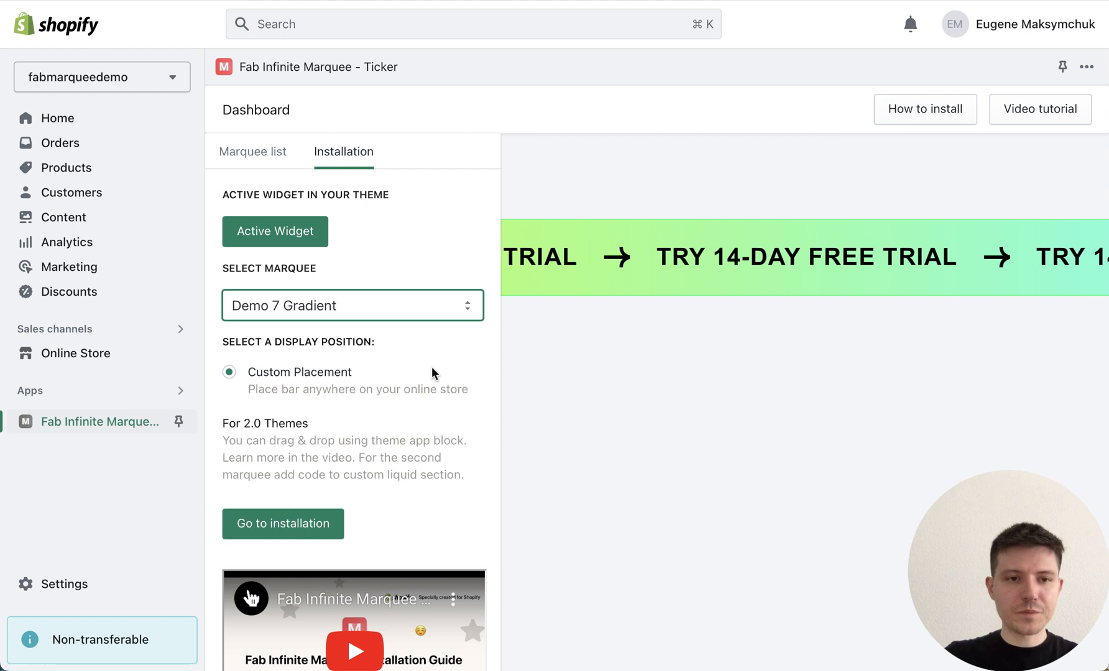
# - Examine the display positions and the installation instructions for 2.0 themes and older themes
pyautogui.scroll(-2, 412, 398)
pyautogui.scroll(-10, 411, 426)
pyautogui.scroll(10, 411, 427)
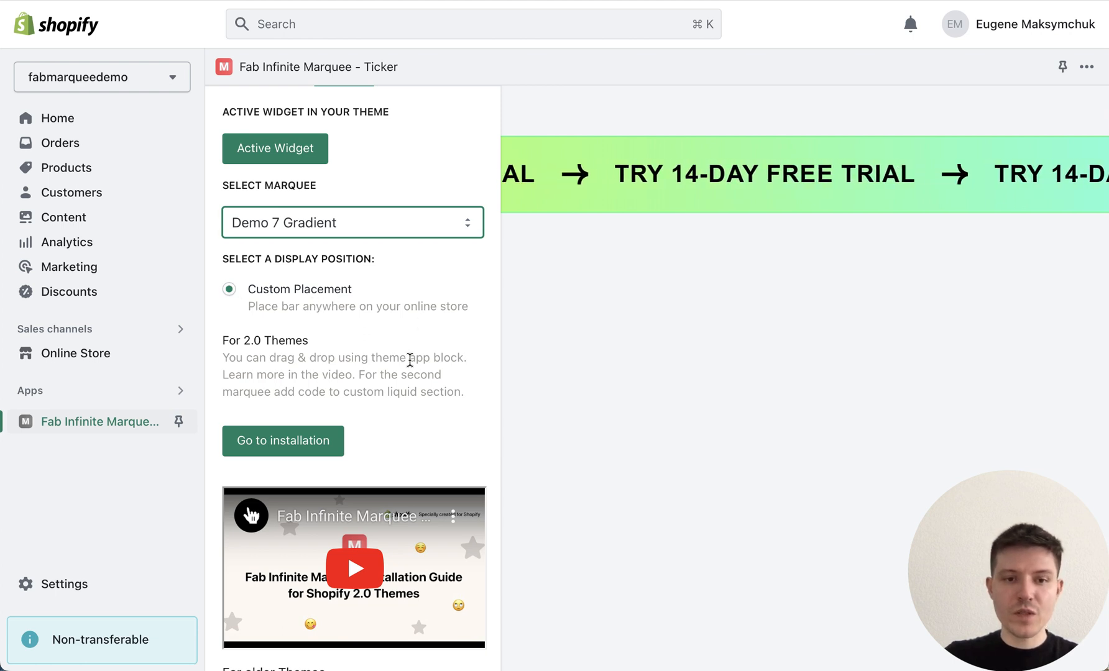
pyautogui.scroll(-3, 408, 361)
pyautogui.scroll(-4, 387, 507)
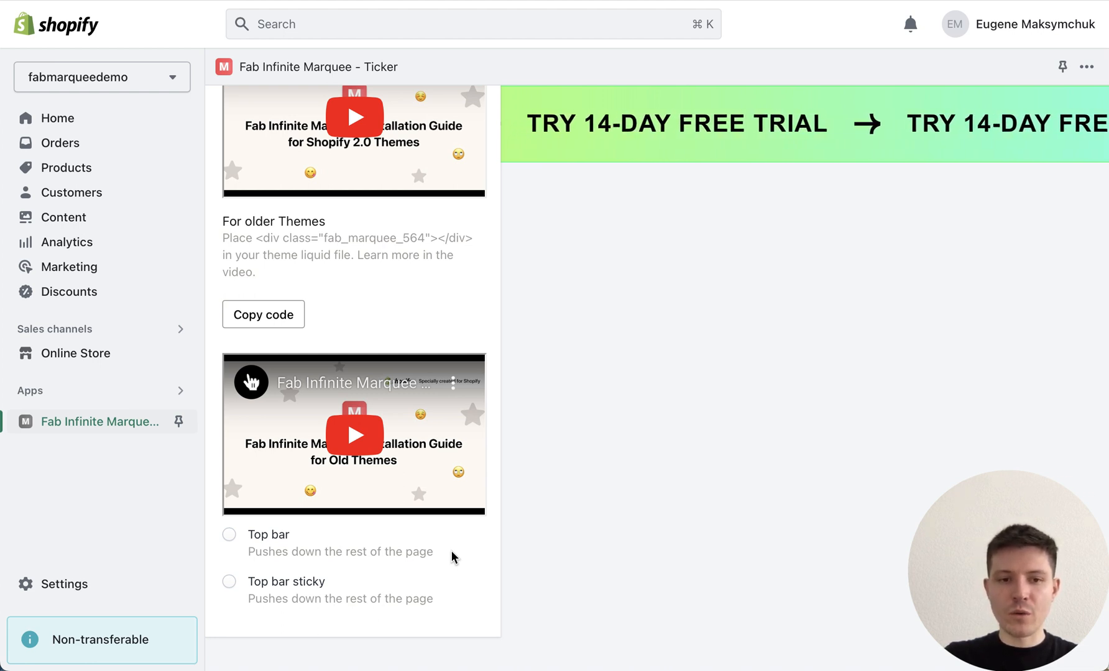
pyautogui.scroll(10, 452, 556)
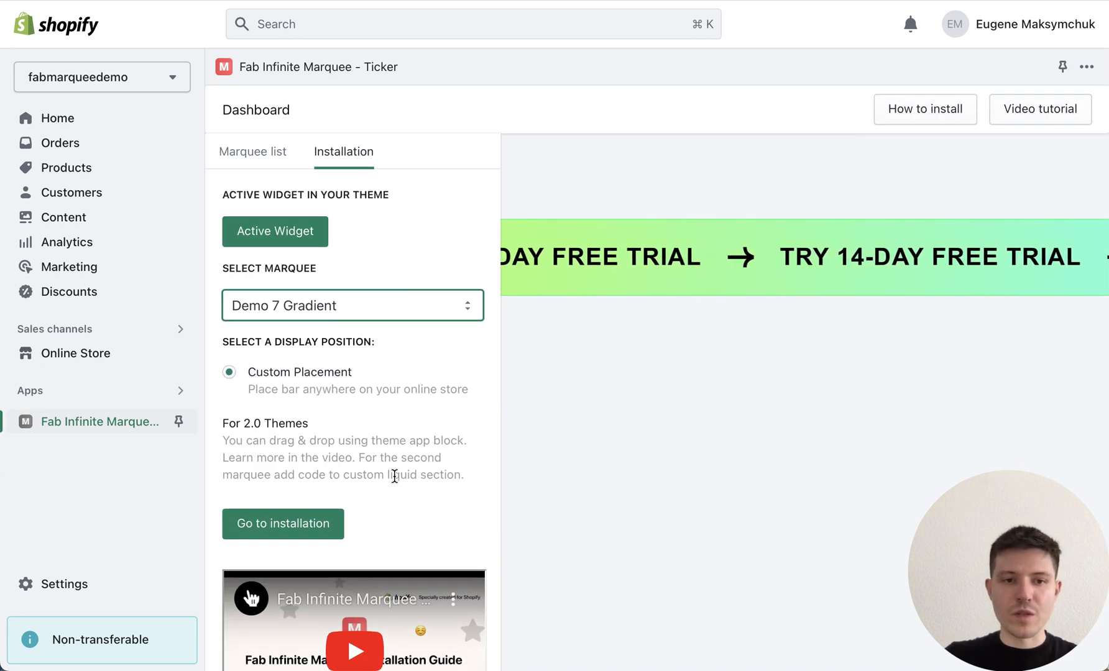
pyautogui.scroll(-5, 394, 476)
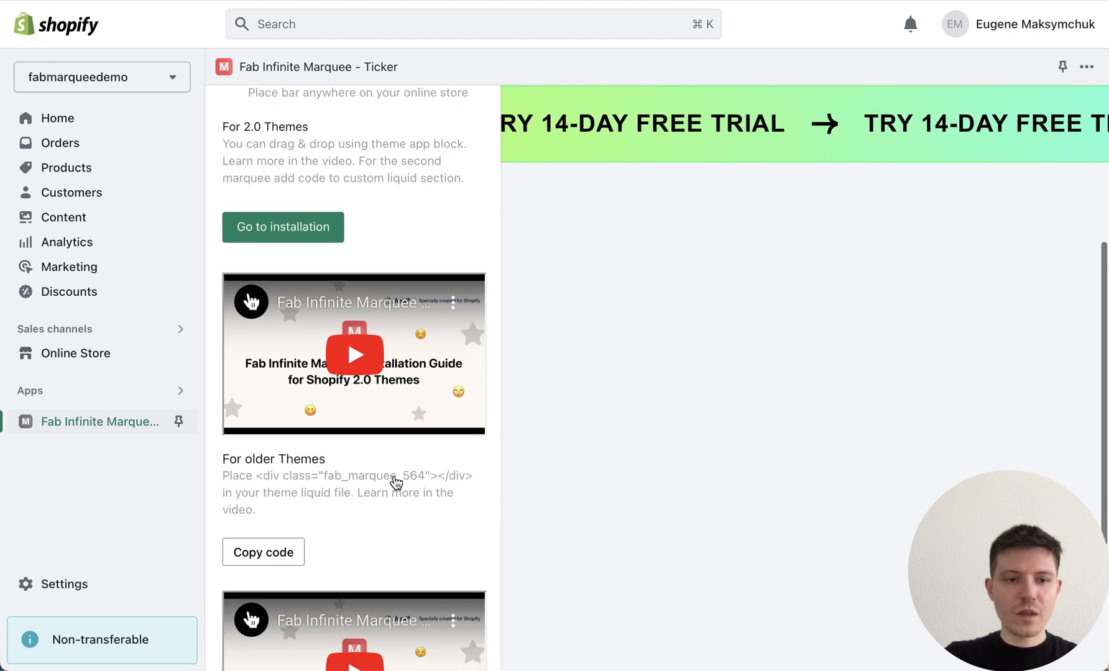
pyautogui.scroll(5, 332, 525)
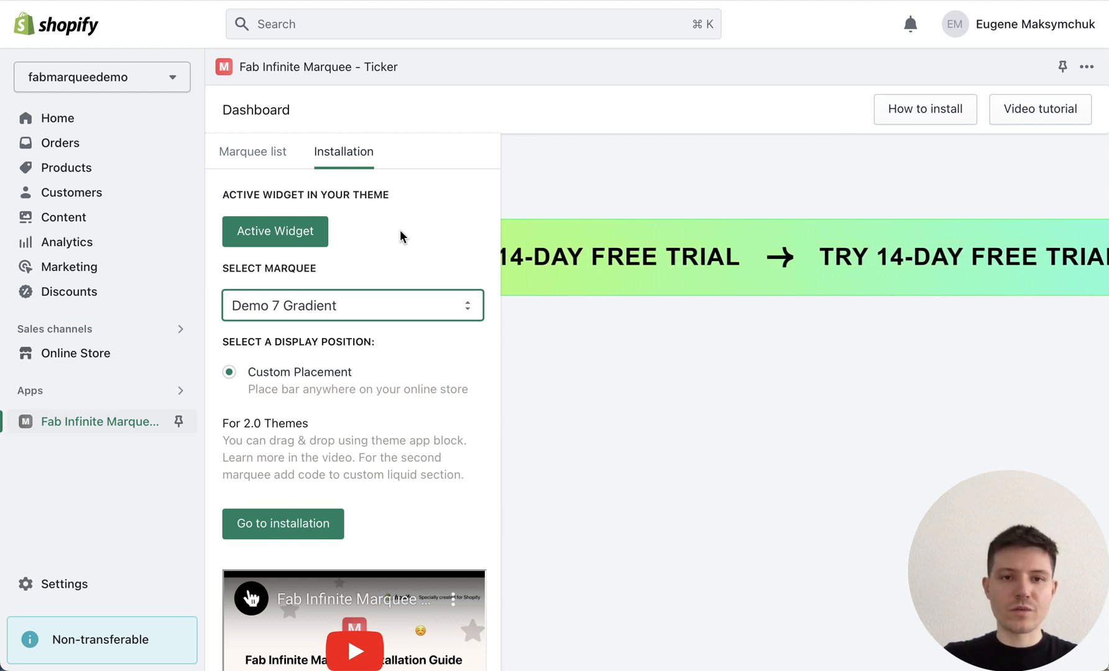
# - Activate the Marquee app embed in the Dawn theme and return to the marquee app's installation settings
pyautogui.click(273, 239)
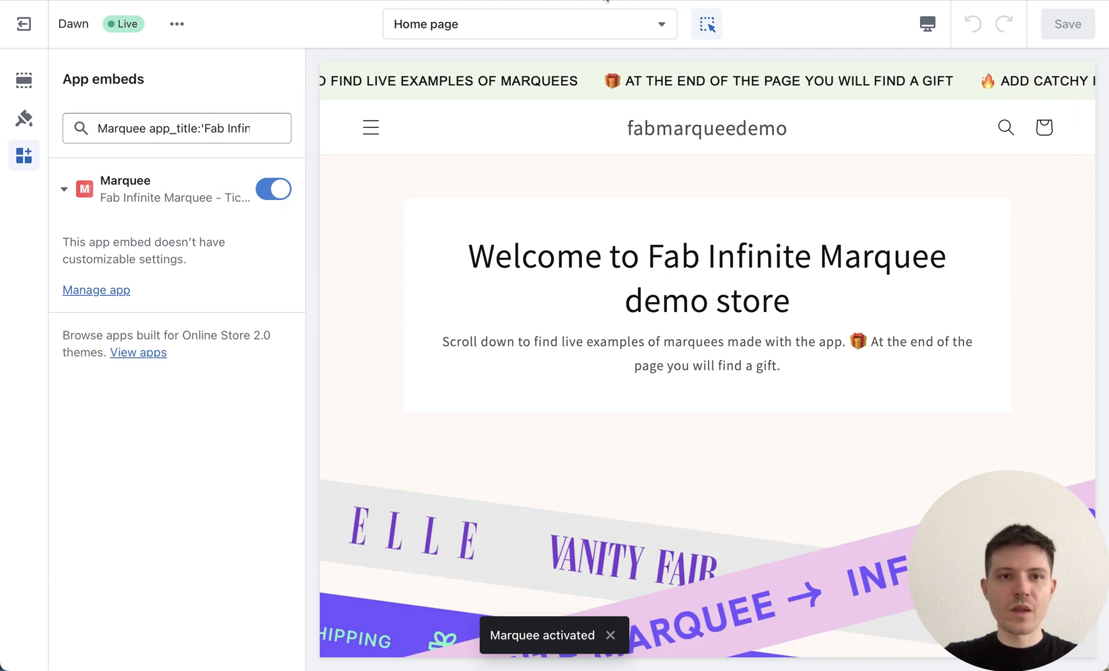
pyautogui.click(582, 0)
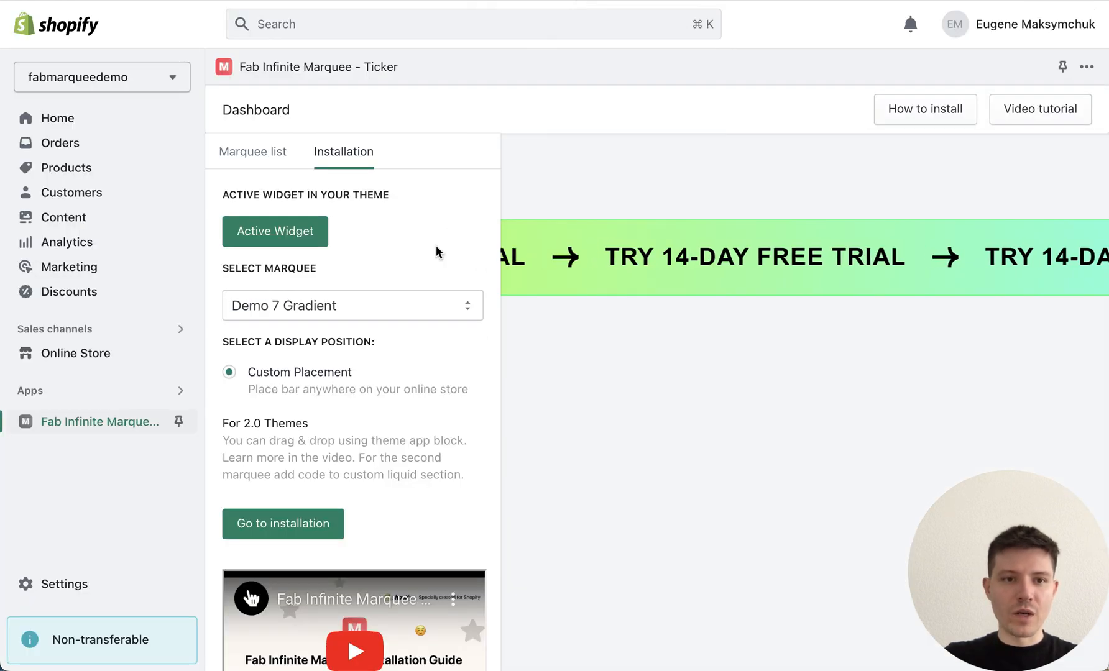
# - Copy the Demo 7 Gradient marquee code offered for older themes, and open the theme editor through the 2.0 themes installation
pyautogui.scroll(-3, 451, 425)
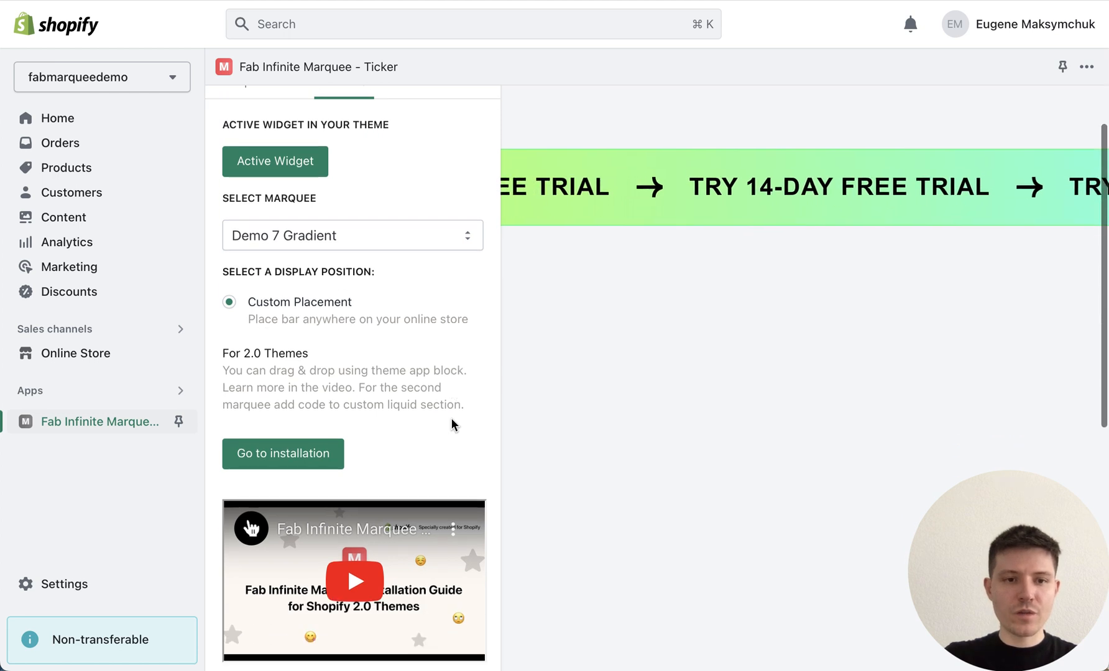
pyautogui.scroll(-3, 451, 418)
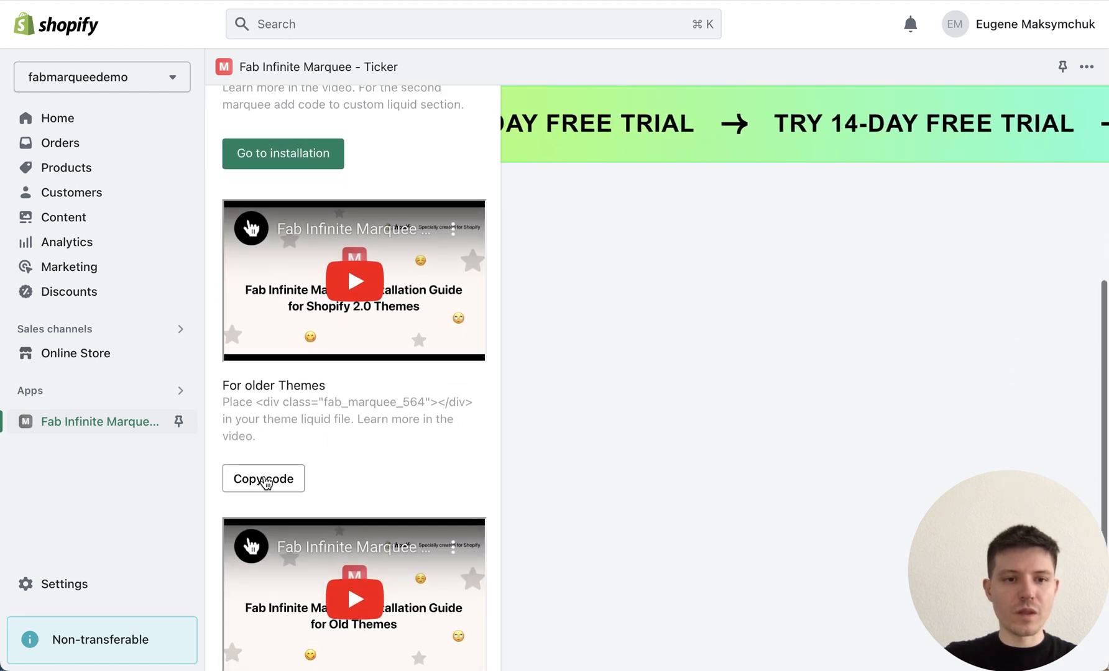
pyautogui.click(269, 486)
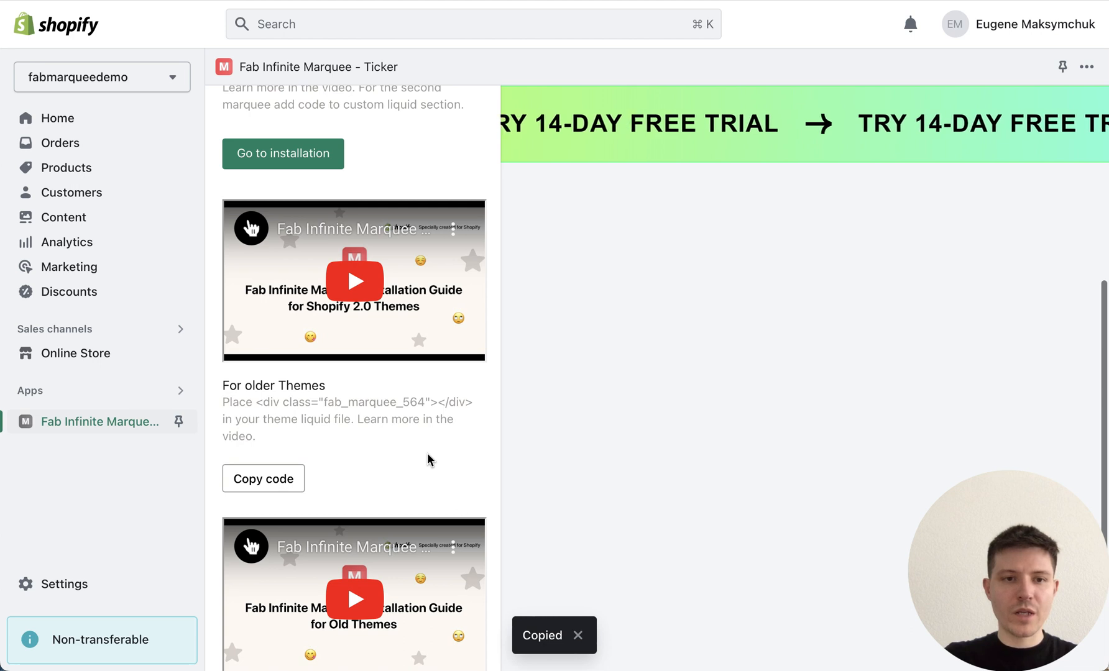
pyautogui.scroll(5, 428, 457)
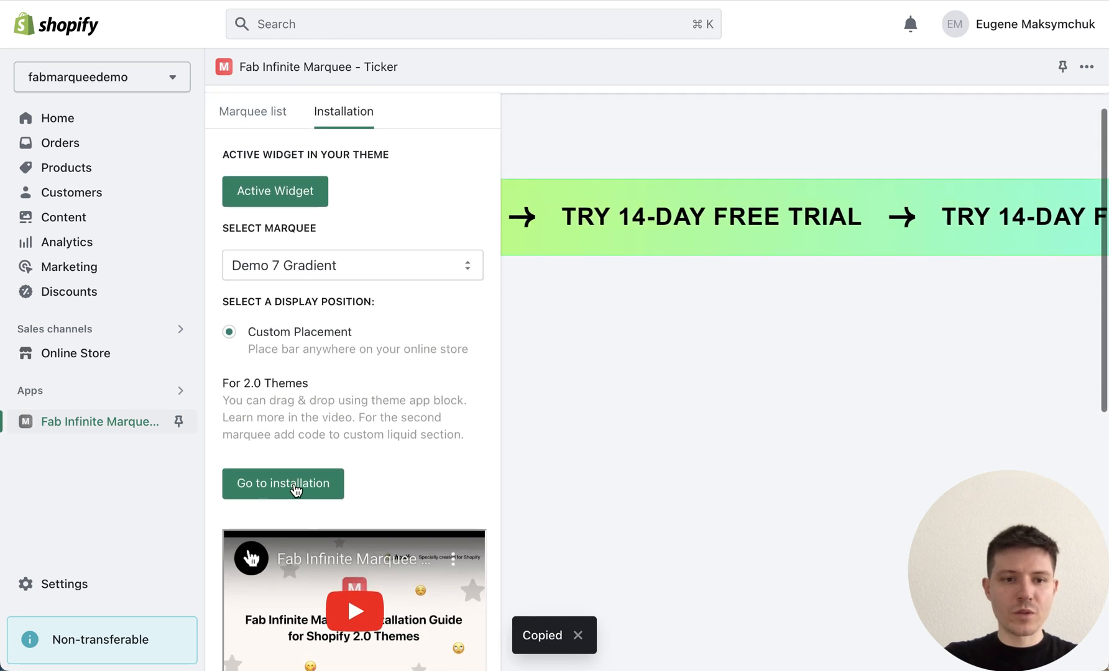
pyautogui.click(309, 486)
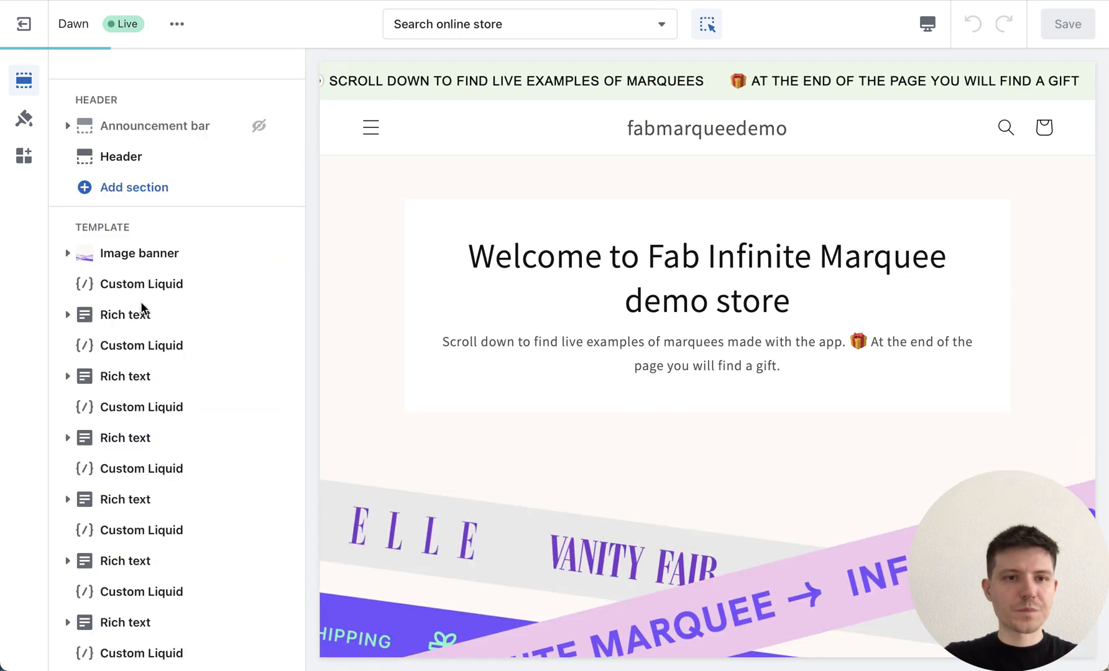
# - Add a Custom Liquid section at the end of the Home page template, below the last Image banner
pyautogui.click(217, 476)
pyautogui.scroll(-18, 216, 482)
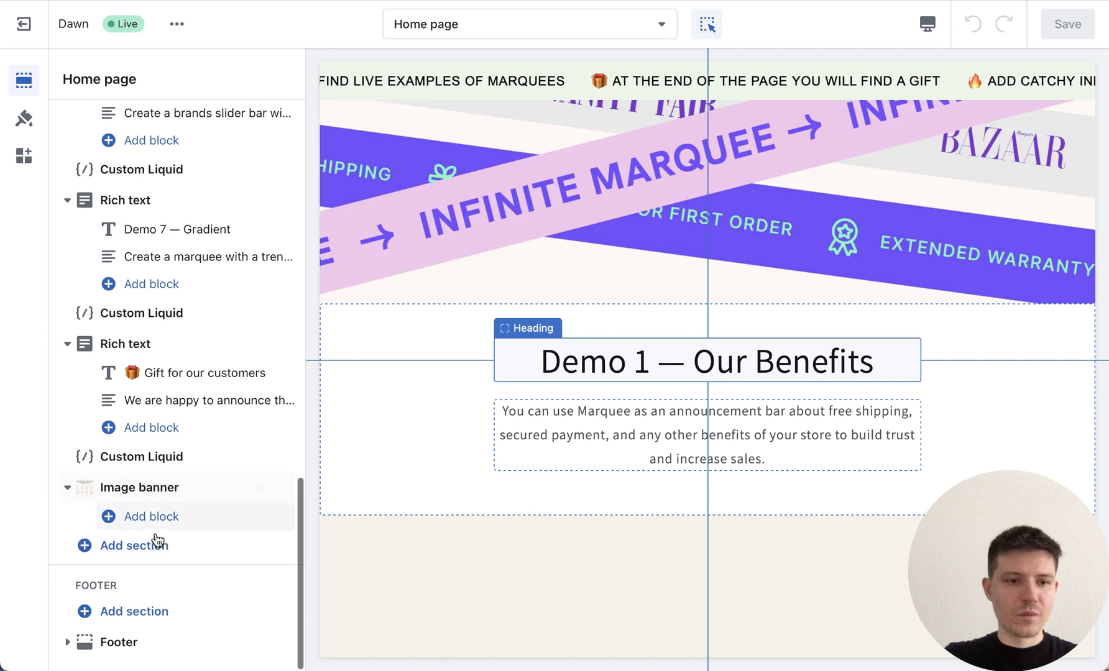
pyautogui.click(116, 553)
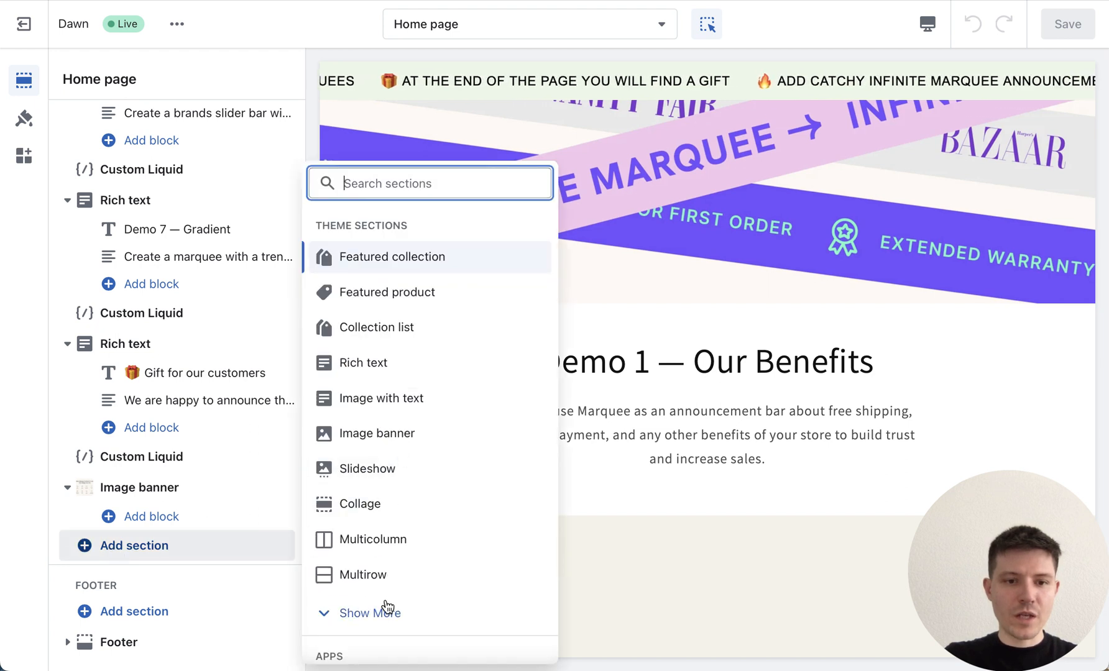
pyautogui.scroll(-3, 453, 462)
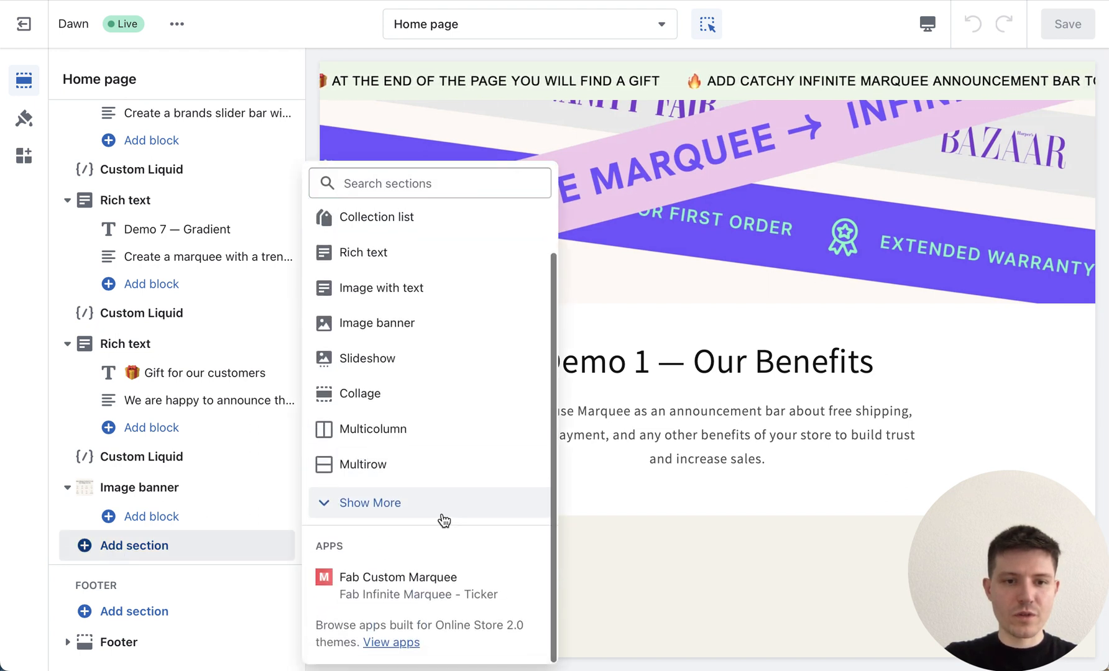
pyautogui.scroll(2, 444, 518)
pyautogui.scroll(1, 444, 521)
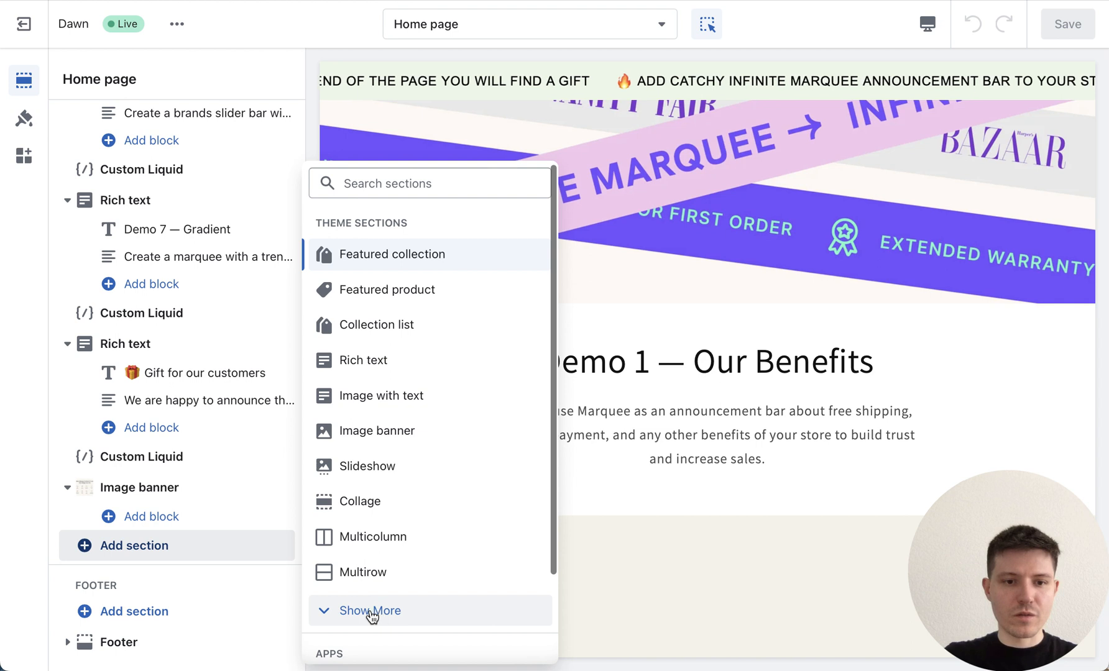
pyautogui.click(372, 616)
pyautogui.scroll(-2, 417, 559)
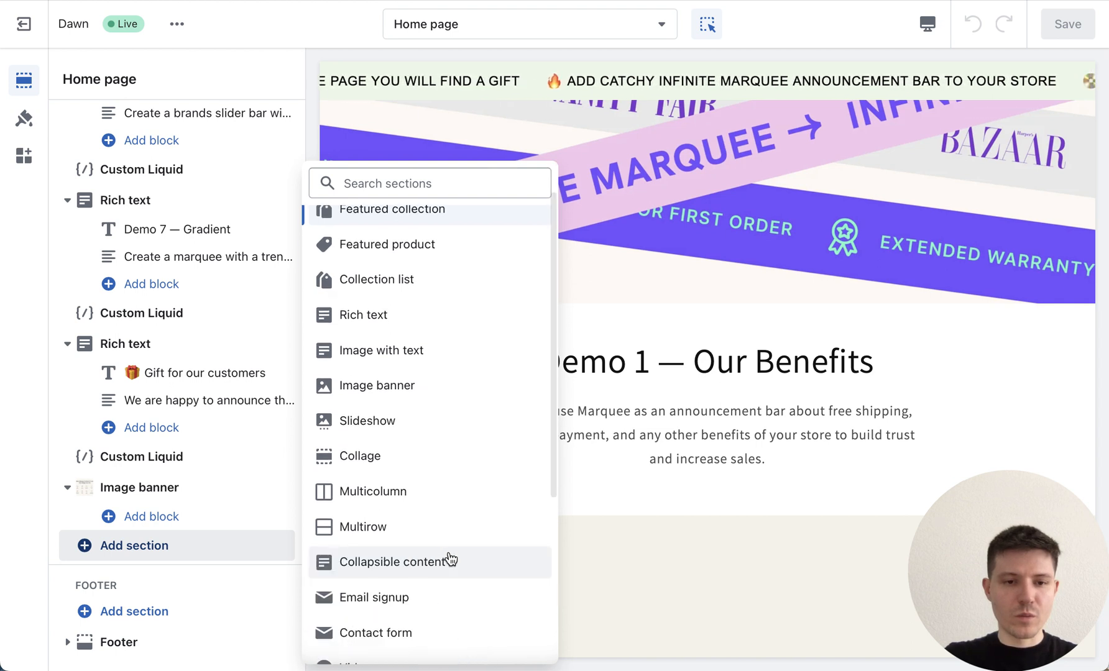
pyautogui.scroll(-5, 450, 560)
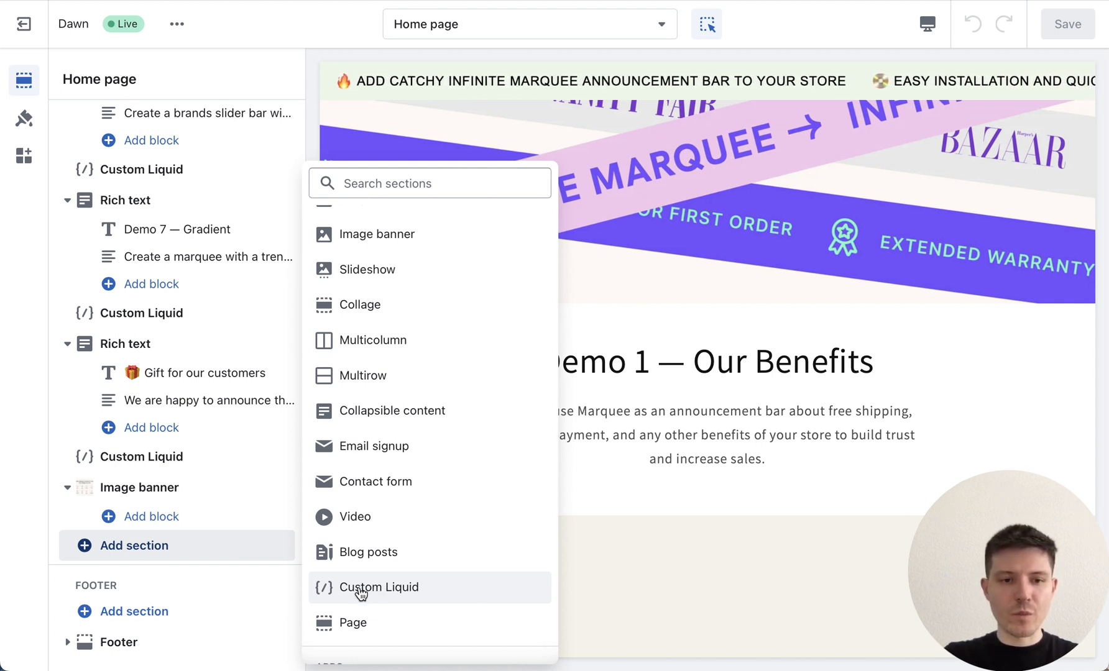
pyautogui.click(381, 595)
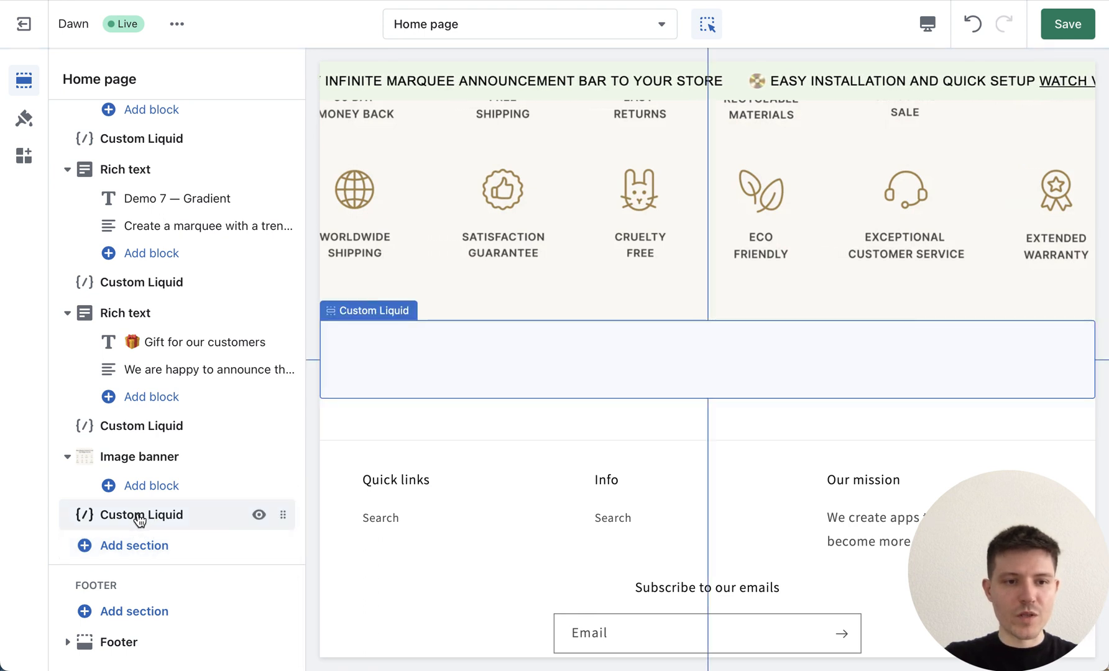
# - Fill the new Custom Liquid section with the code <div class="fab_marquee_564"></div> and save the theme
pyautogui.click(139, 521)
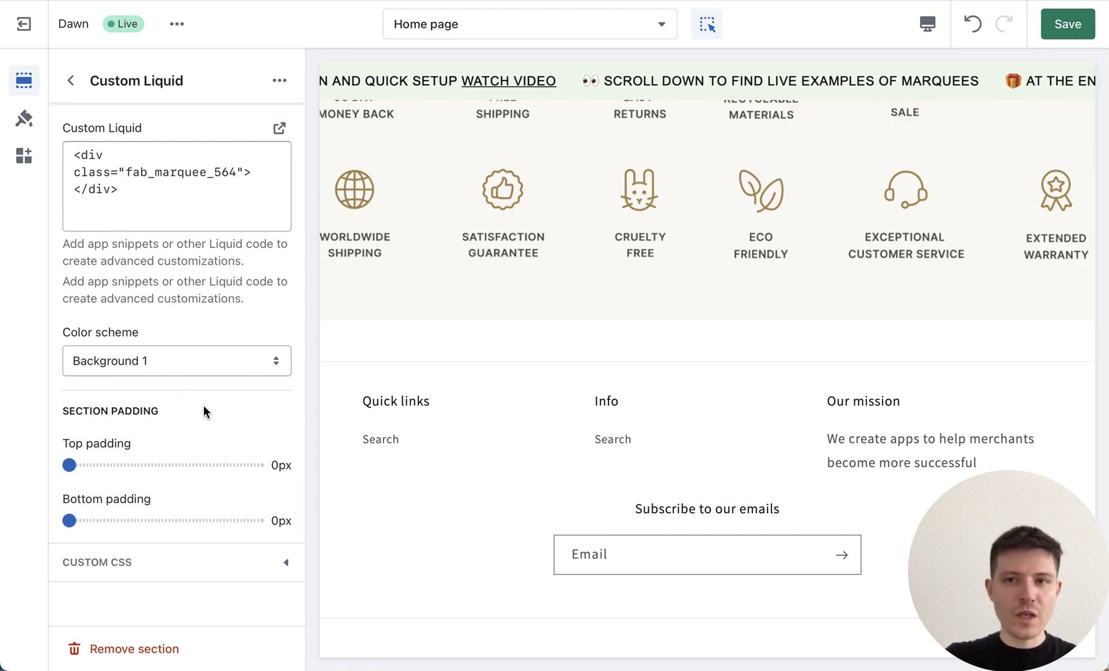
pyautogui.click(1069, 29)
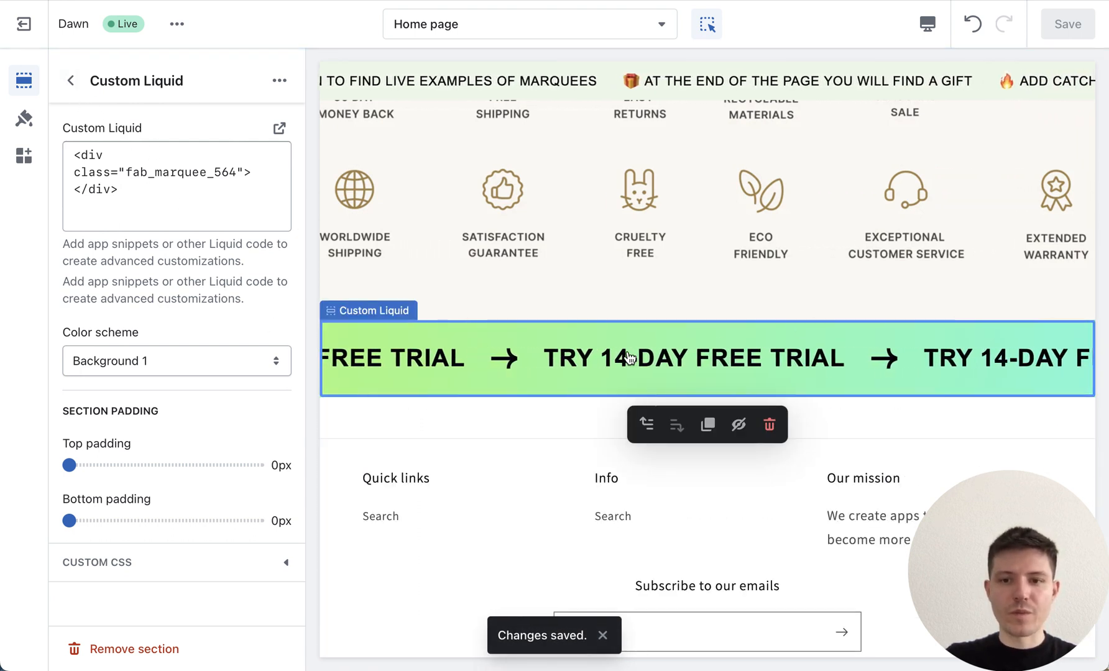
pyautogui.click(71, 81)
# - Move the new Custom Liquid section up to just above the Demo 1 — Our Benefits rich text, and save the theme
pyautogui.moveTo(179, 442)
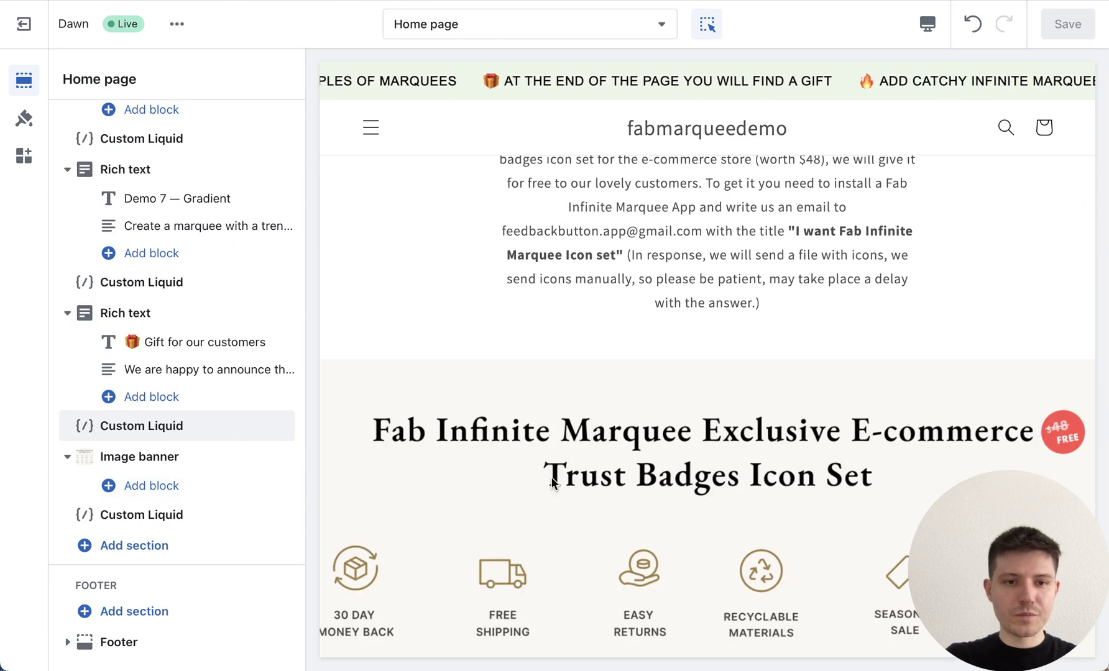
pyautogui.scroll(-2, 552, 484)
pyautogui.scroll(-10, 553, 484)
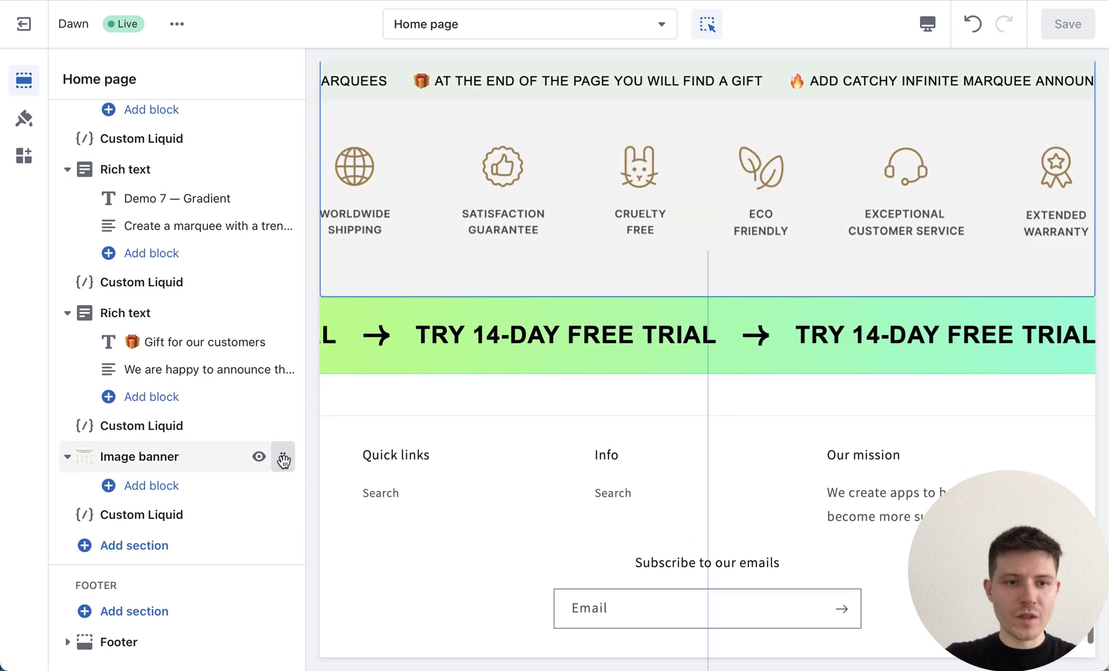
pyautogui.moveTo(276, 466)
pyautogui.moveTo(279, 512)
pyautogui.moveTo(284, 513); pyautogui.dragTo(249, 285)
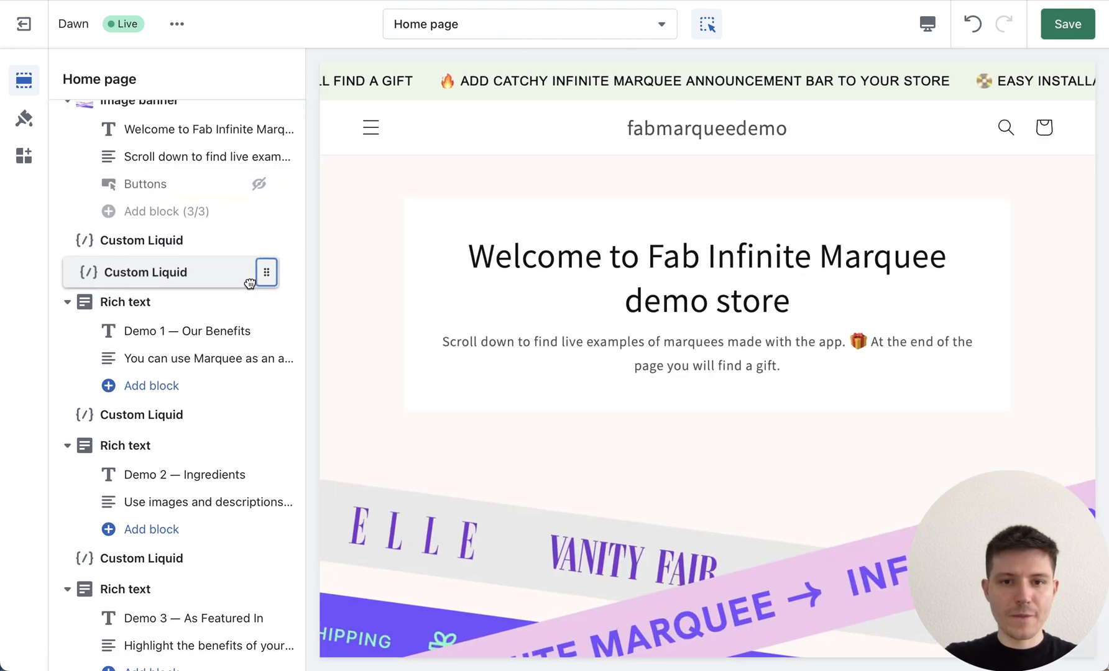
pyautogui.click(1068, 25)
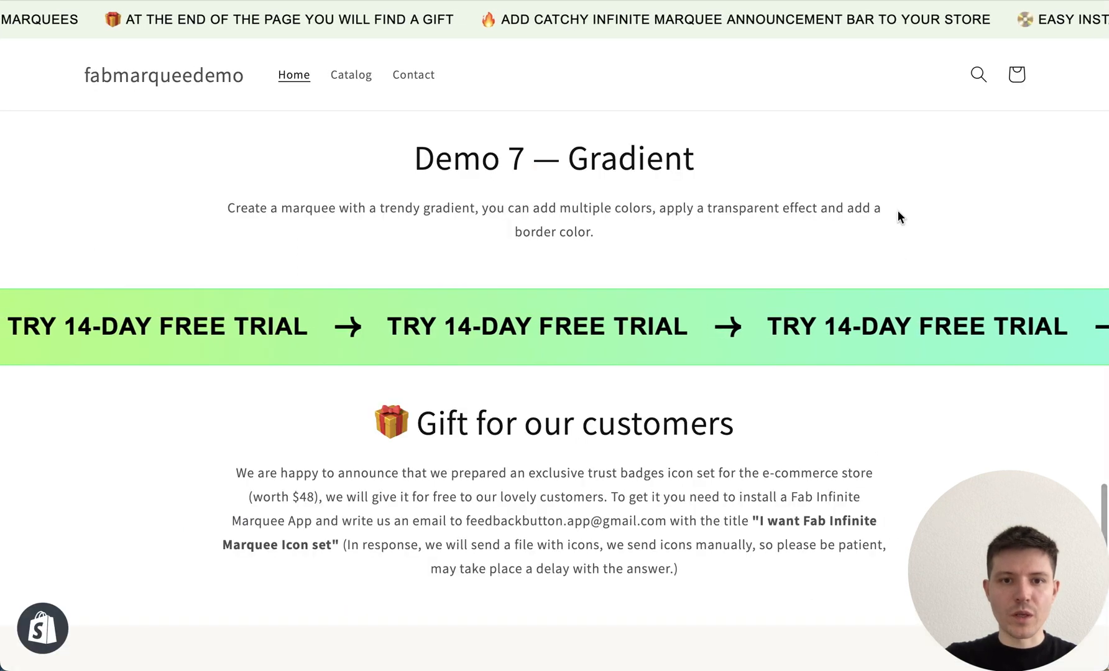
# - Check the gradient marquee's placement above Demo 1 — Our Benefits on the live storefront home page
pyautogui.scroll(10, 898, 243)
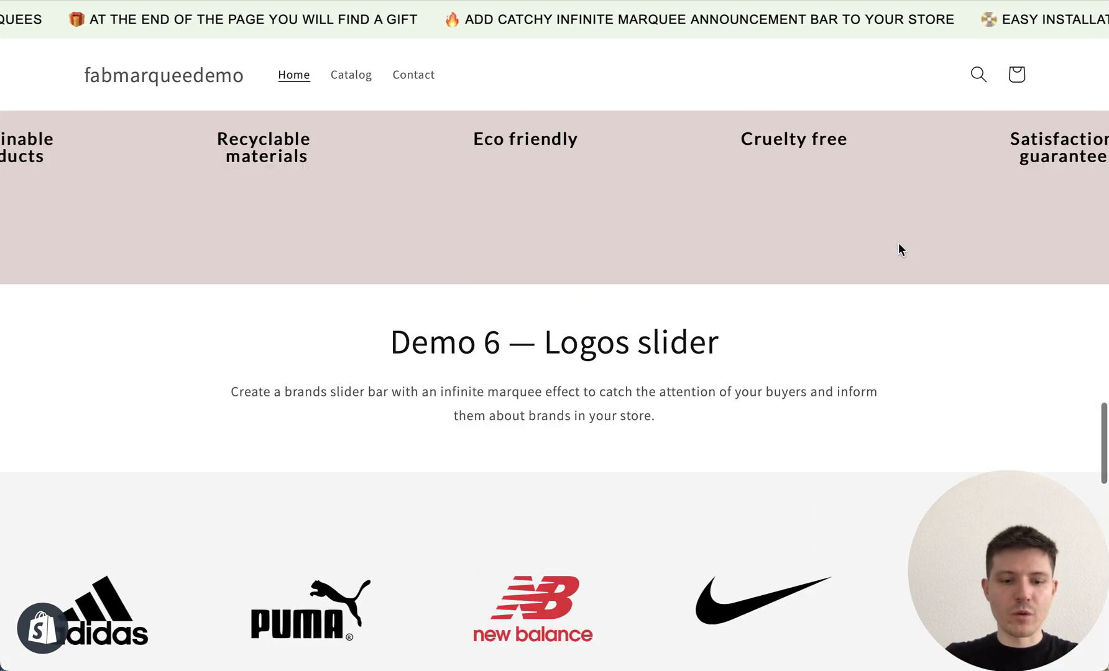
pyautogui.scroll(1, 898, 248)
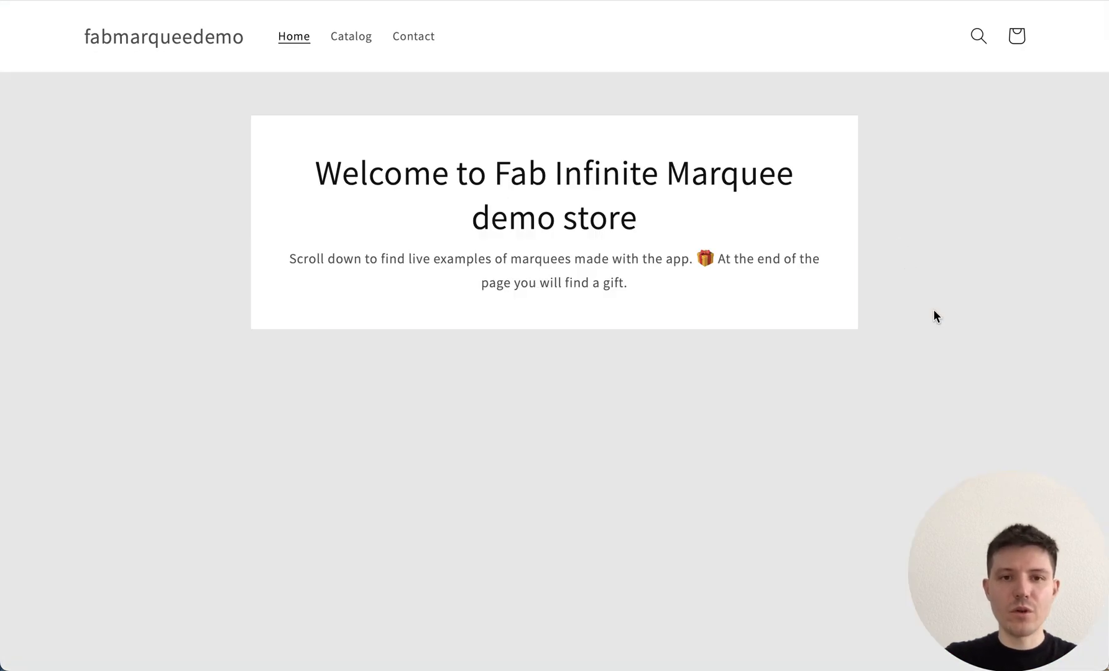
pyautogui.scroll(-5, 941, 323)
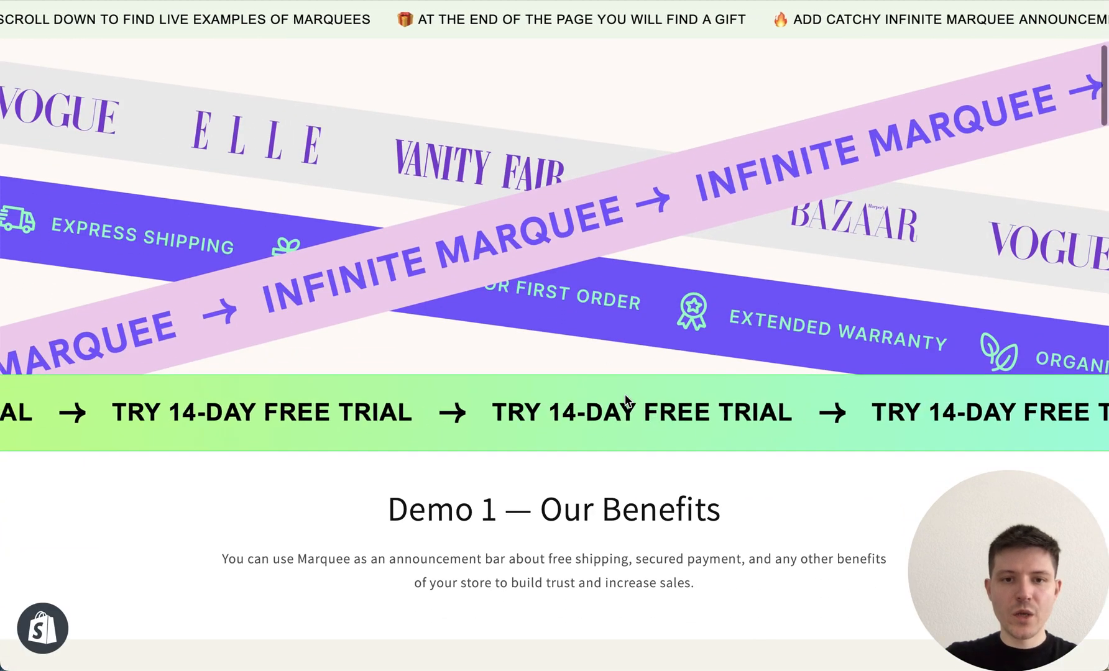